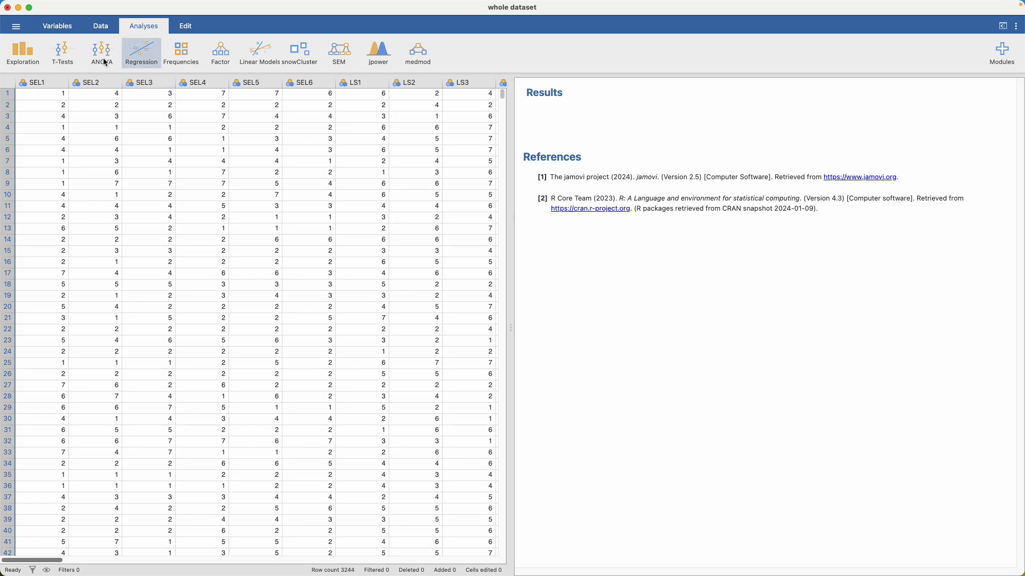
# Start a Linear Regression analysis and select Well-being_mean in its list of available variables
pyautogui.click(134, 51)
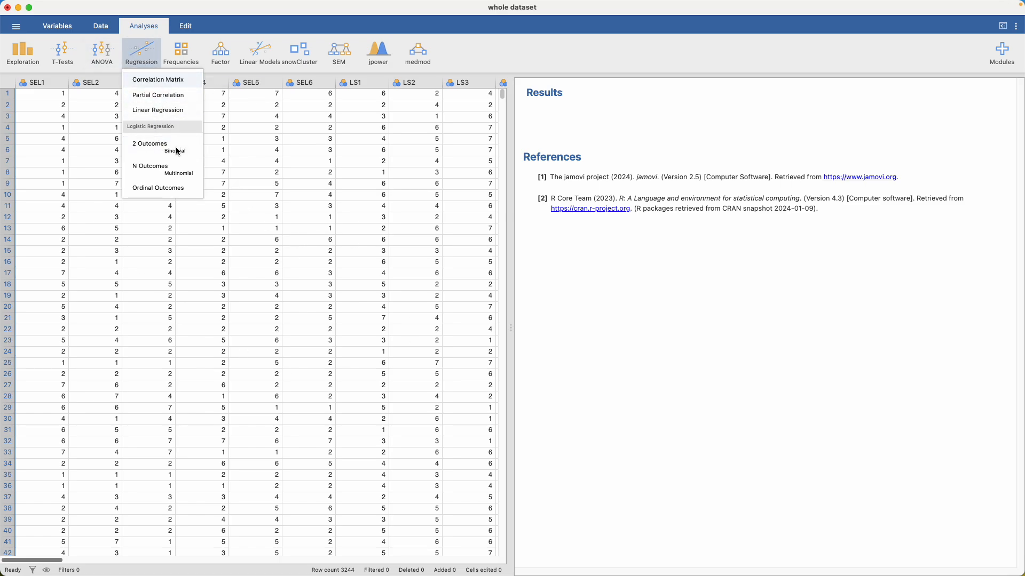
pyautogui.click(167, 111)
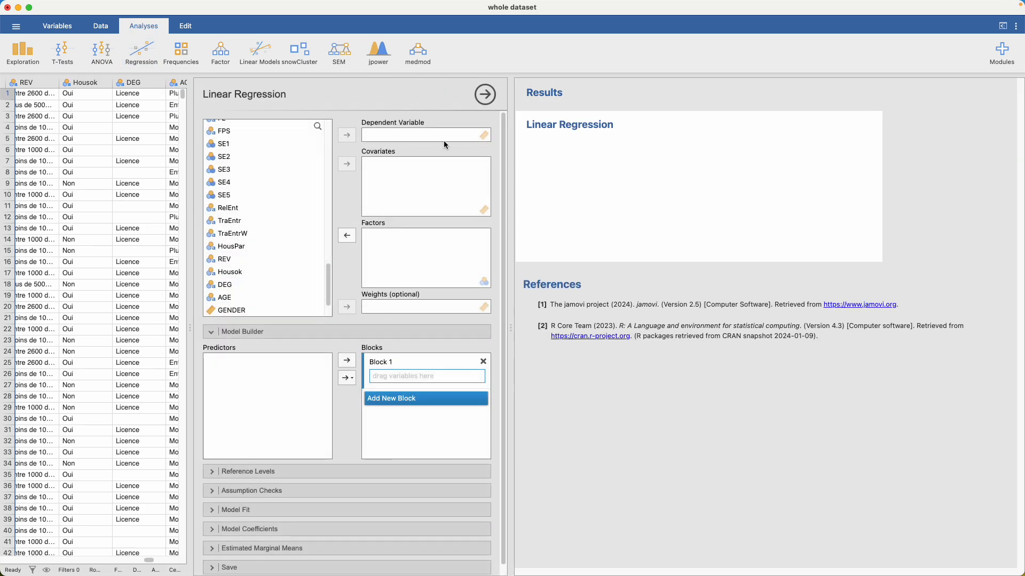
pyautogui.moveTo(328, 277); pyautogui.dragTo(349, 314)
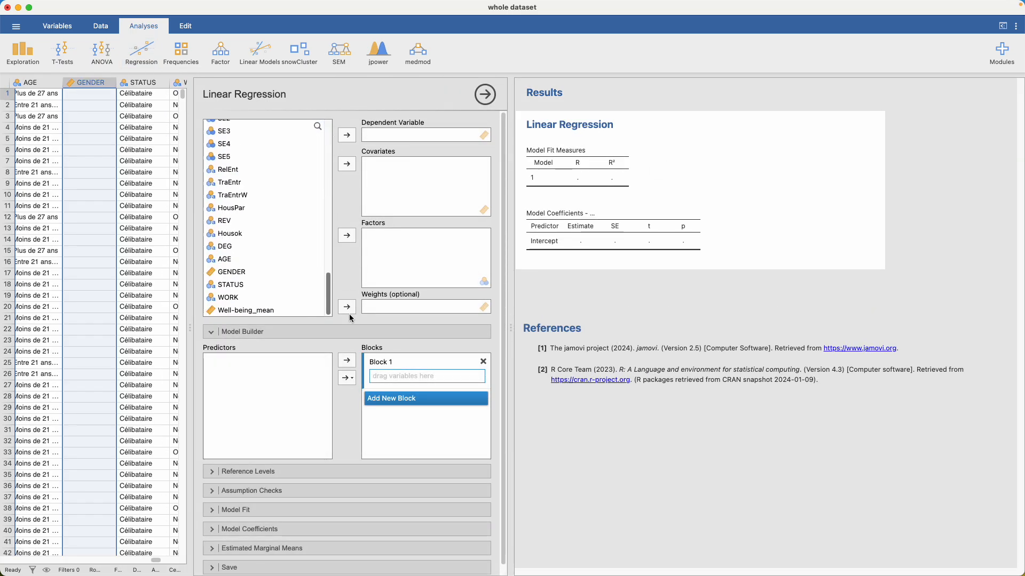
pyautogui.click(251, 313)
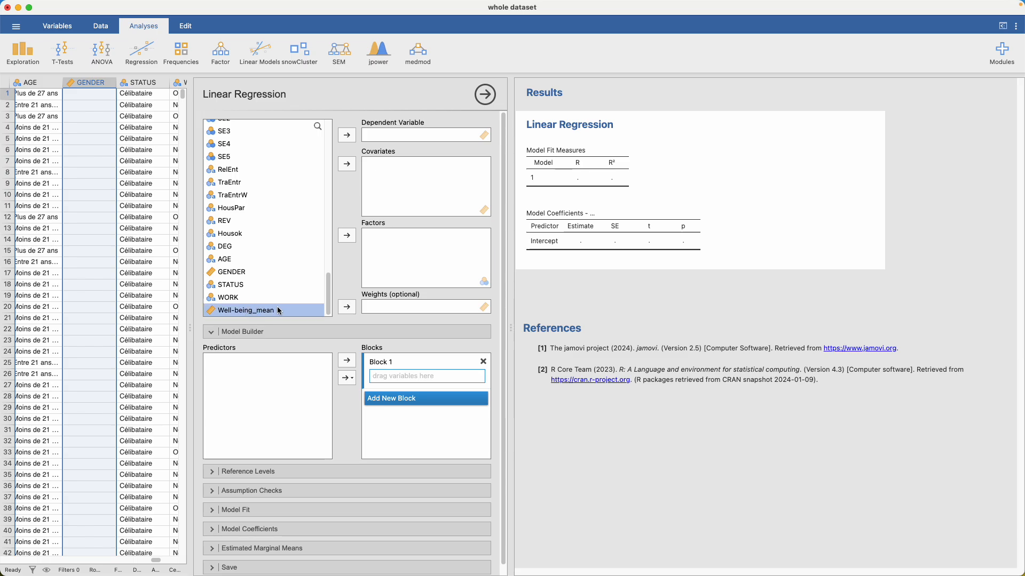
# Enlarge the data view and examine the dataset columns, including the WB1 to WB5 items and Well-being_mean
pyautogui.moveTo(189, 347); pyautogui.dragTo(713, 298)
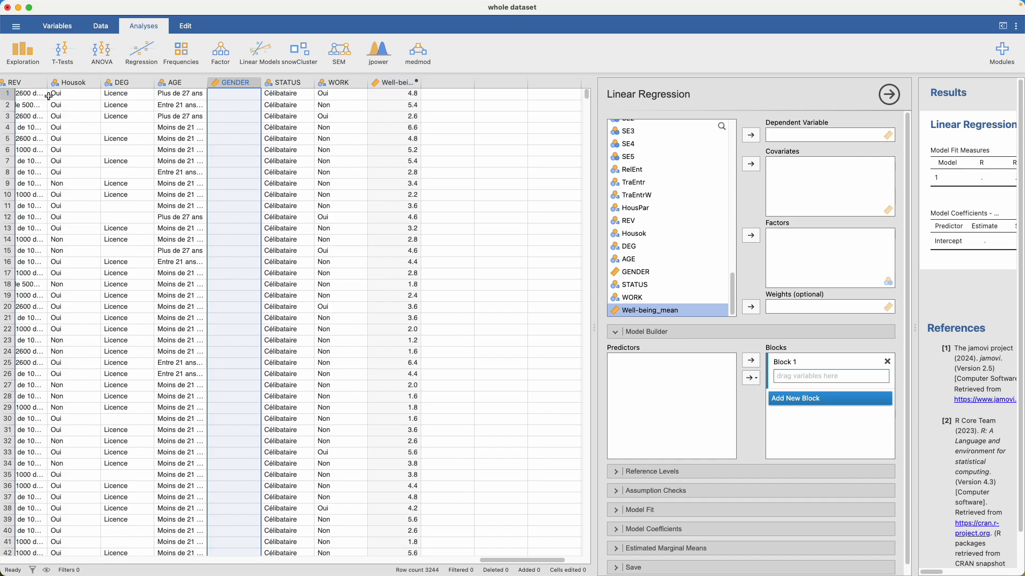
pyautogui.hscroll(4, 112, 176)
pyautogui.hscroll(-10, 115, 175)
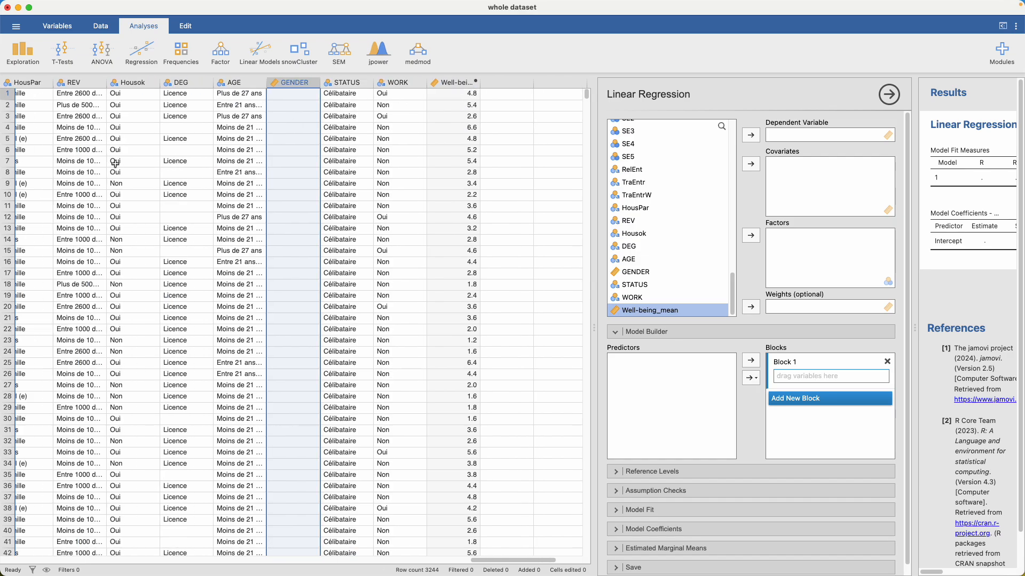
pyautogui.hscroll(-10, 115, 164)
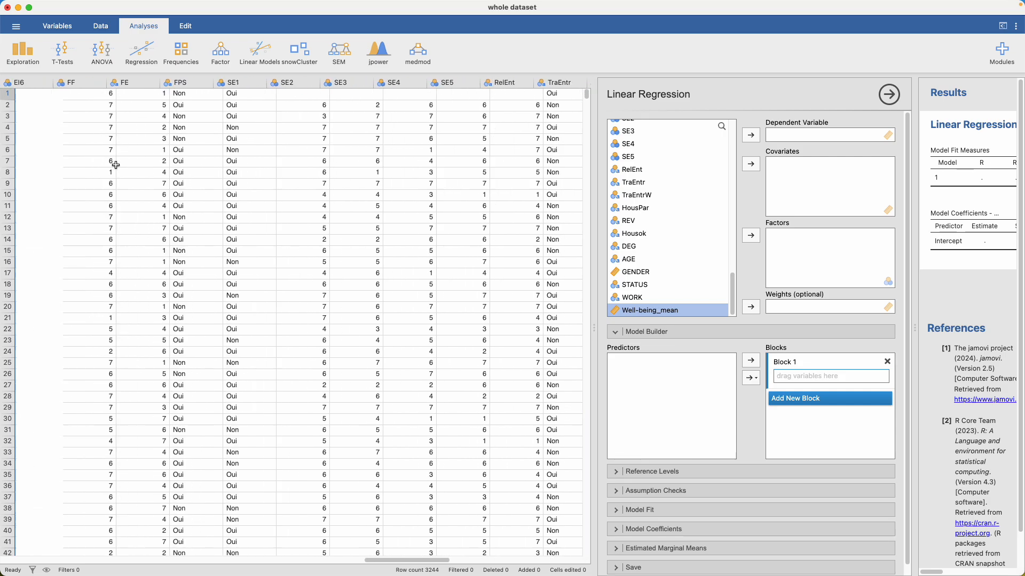
pyautogui.hscroll(-10, 118, 162)
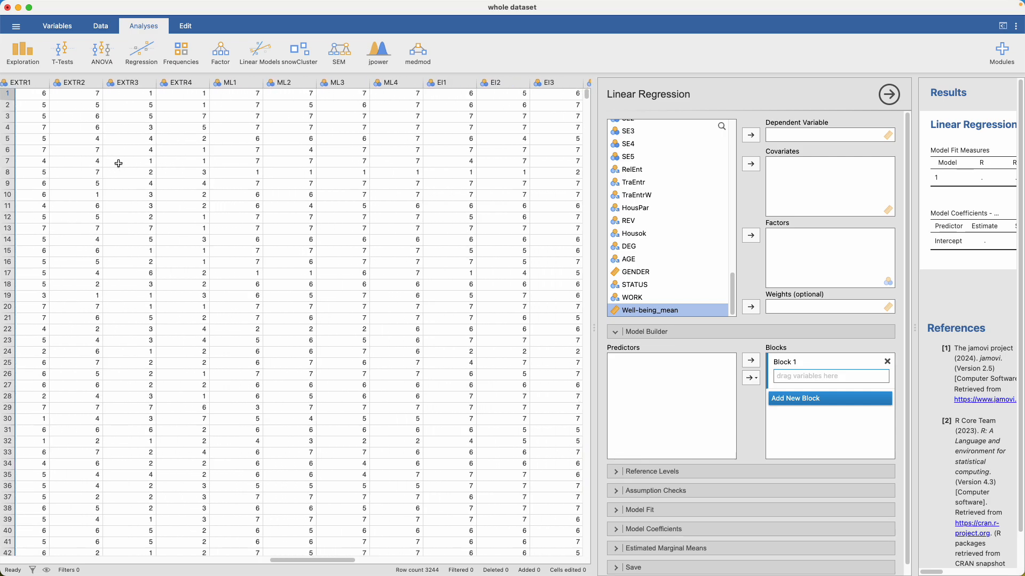
pyautogui.hscroll(-5, 122, 163)
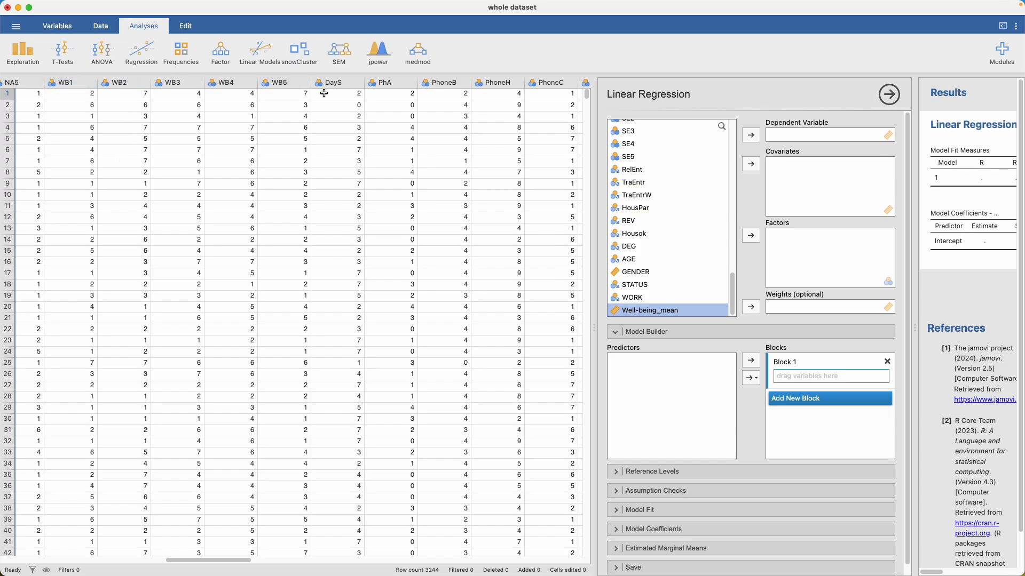
pyautogui.hscroll(3, 304, 150)
pyautogui.hscroll(20, 314, 151)
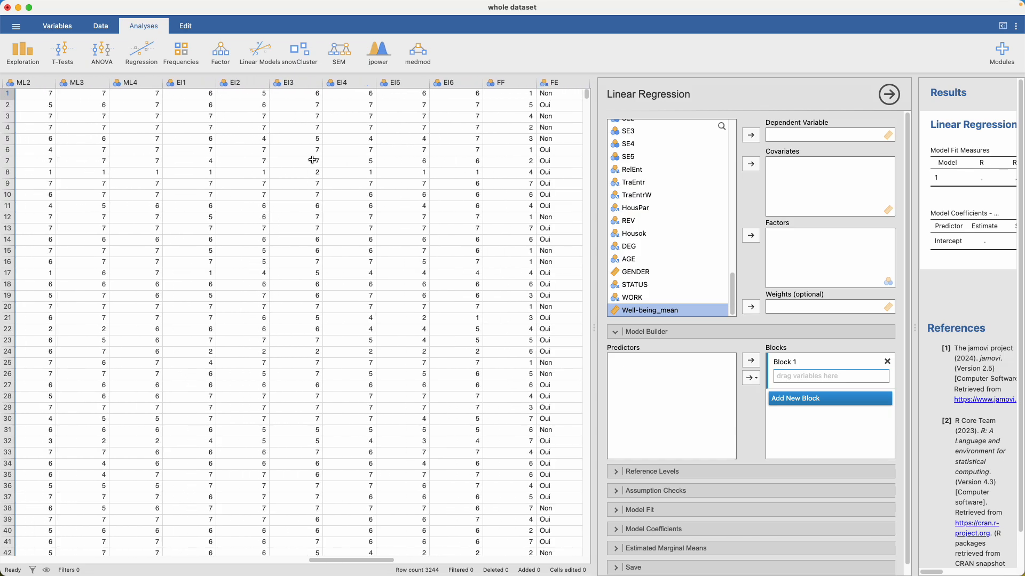
pyautogui.hscroll(15, 313, 160)
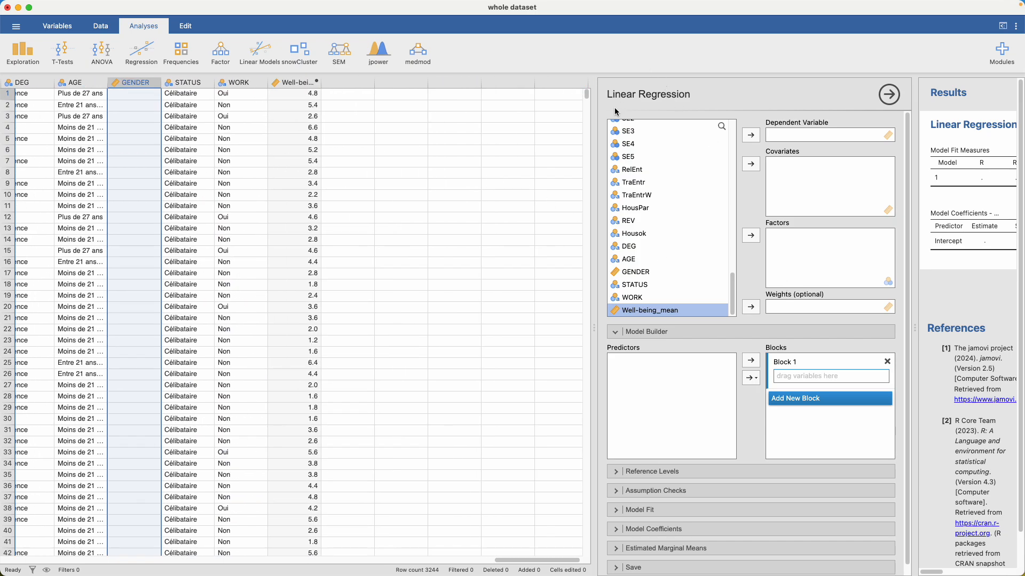
# Restore the narrower data view and assign Well-being_mean as the regression's dependent variable
pyautogui.moveTo(594, 178); pyautogui.dragTo(209, 197)
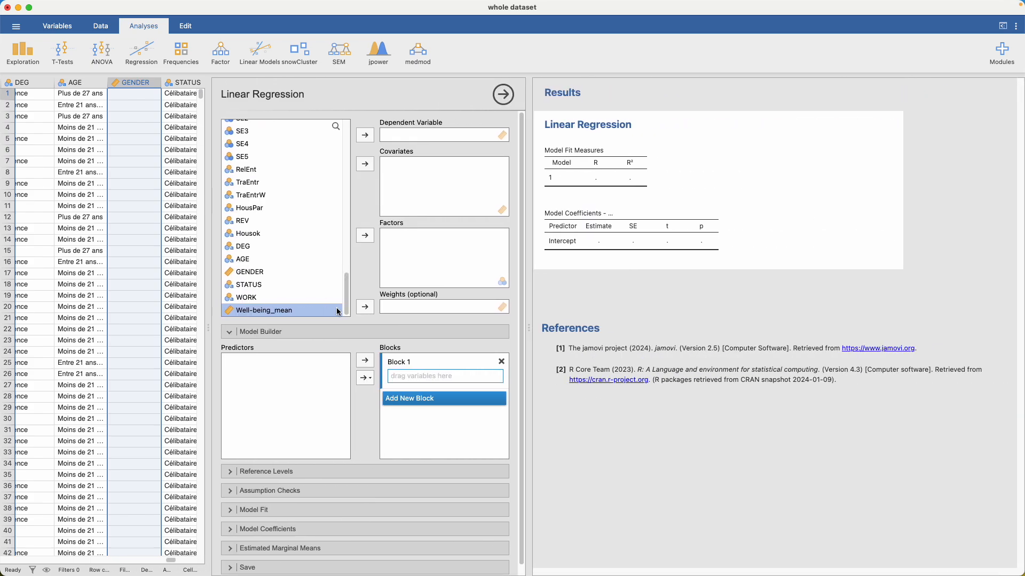
pyautogui.click(370, 141)
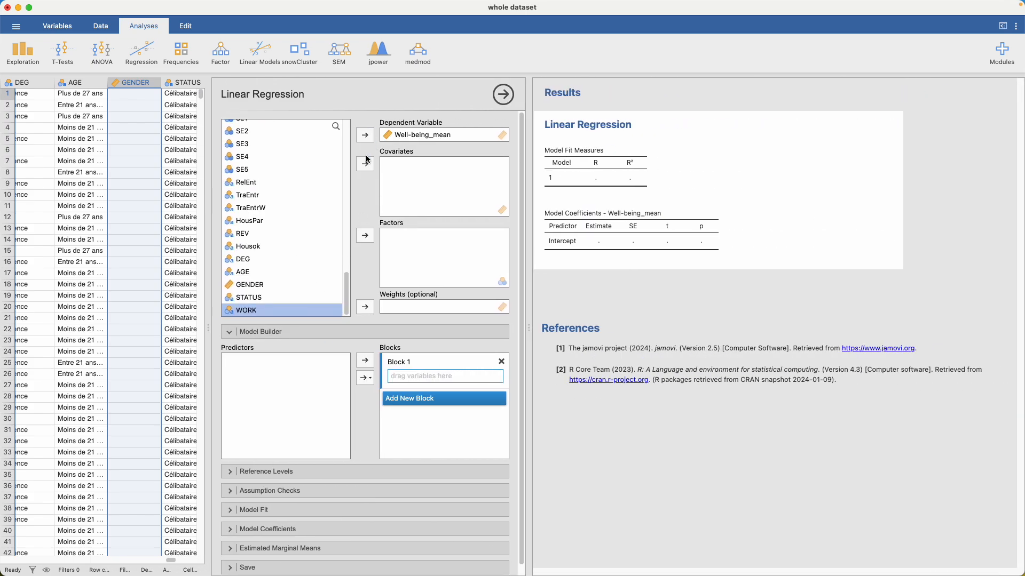
# Try to add GENDER and WORK together as factors of the linear regression
pyautogui.moveTo(349, 291); pyautogui.dragTo(350, 296)
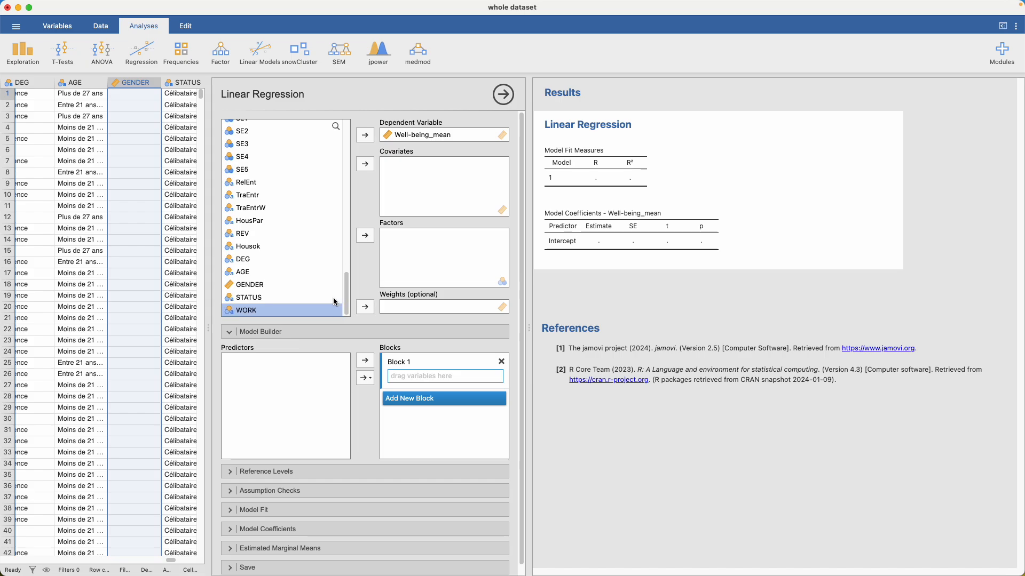
pyautogui.click(281, 286)
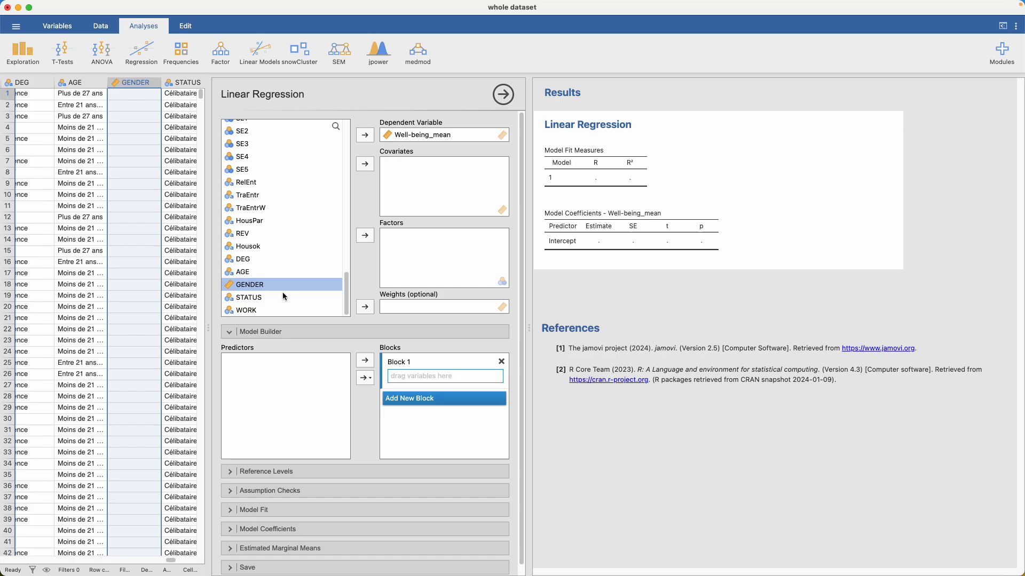
pyautogui.keyDown('super'); pyautogui.click(284, 311); pyautogui.keyUp('super')
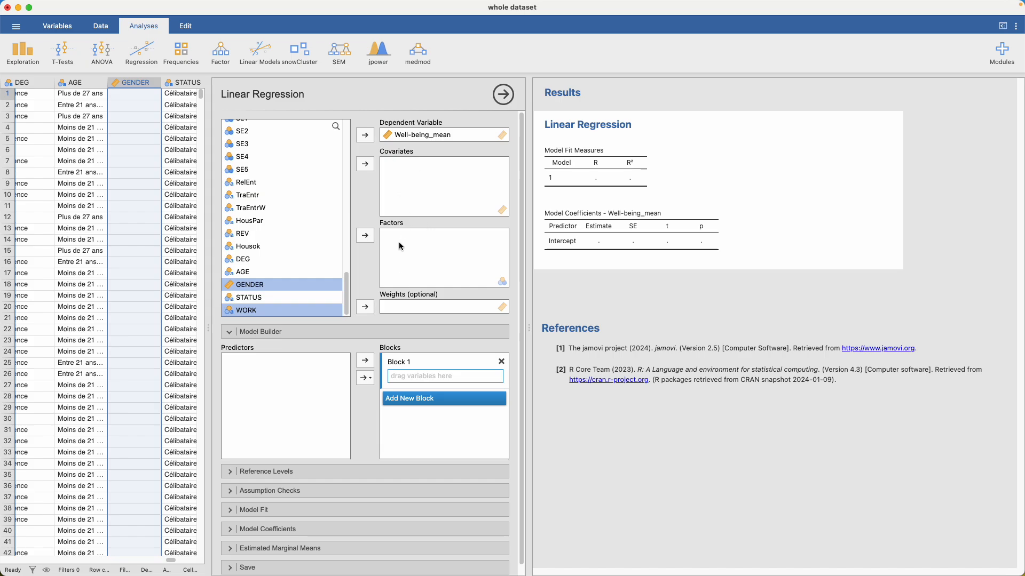
pyautogui.click(365, 235)
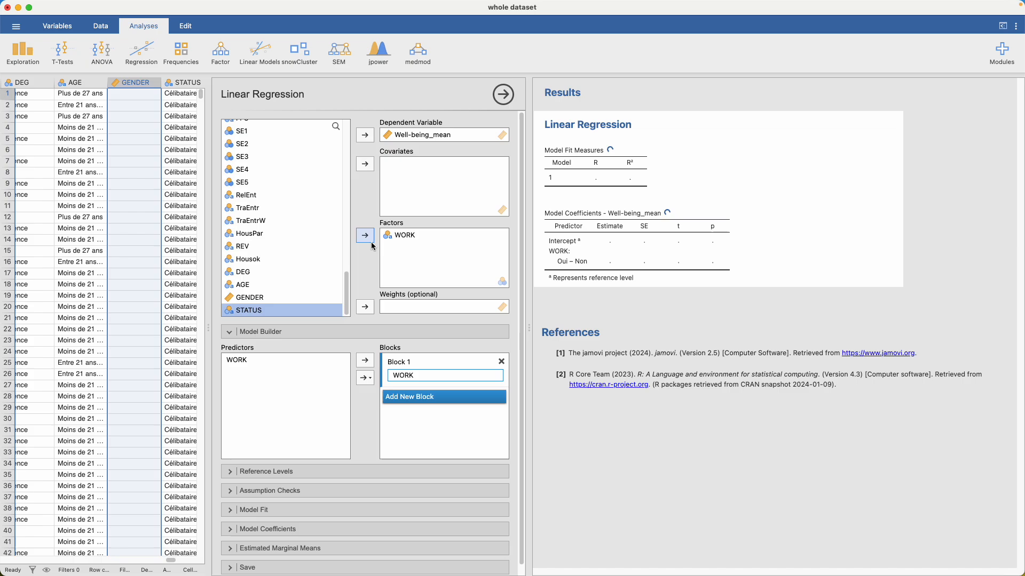
# Change the measure type of the GENDER variable to Nominal in its data variable settings
pyautogui.click(303, 298)
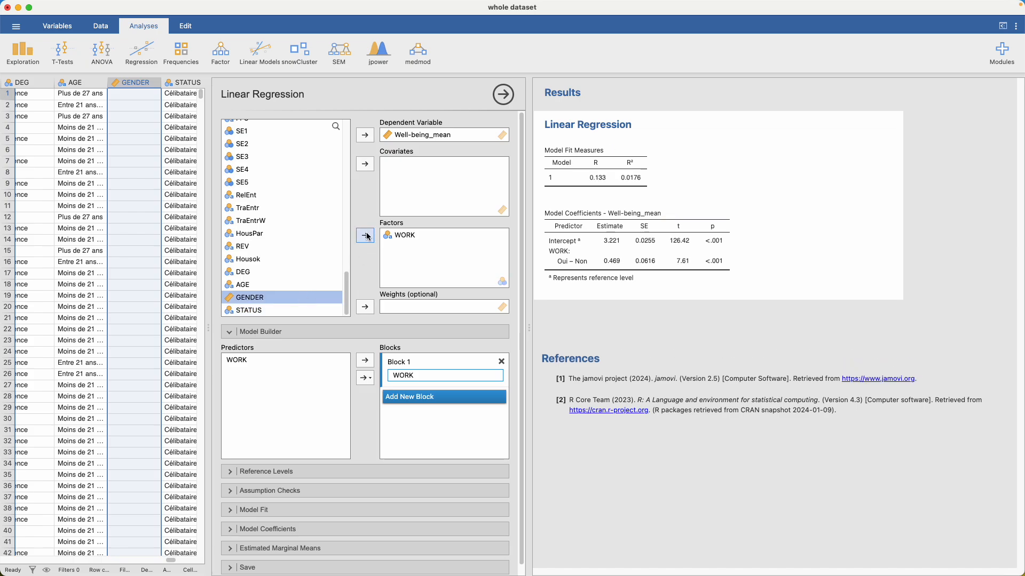
pyautogui.scroll(-1, 293, 294)
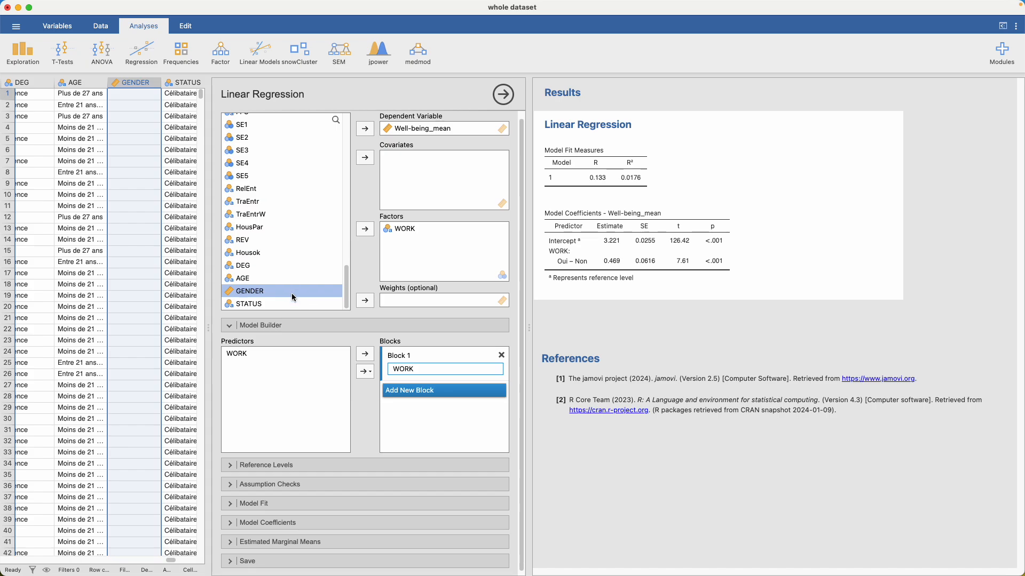
pyautogui.moveTo(210, 334); pyautogui.dragTo(468, 272)
pyautogui.doubleClick(139, 83)
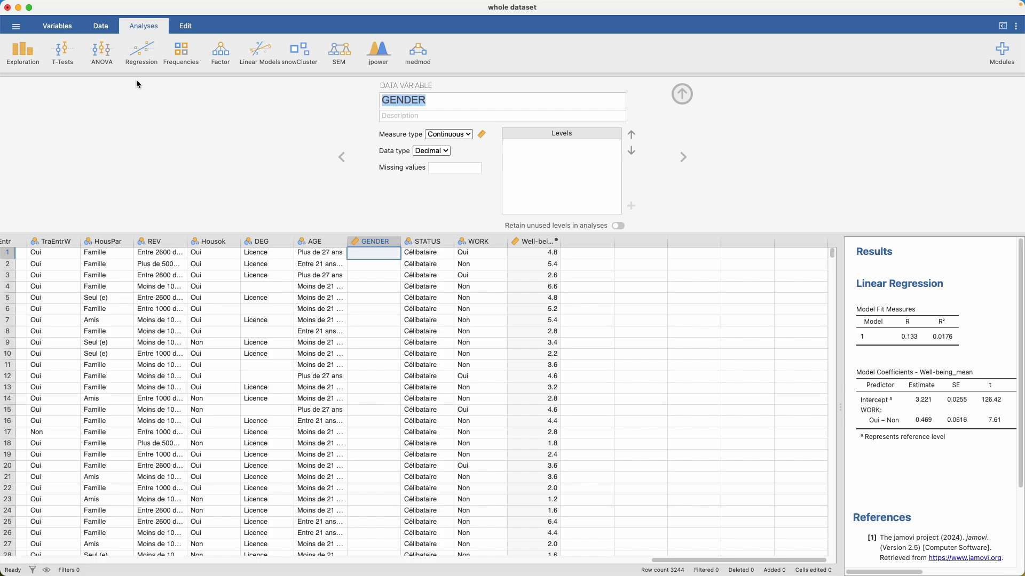
pyautogui.click(452, 134)
pyautogui.click(451, 149)
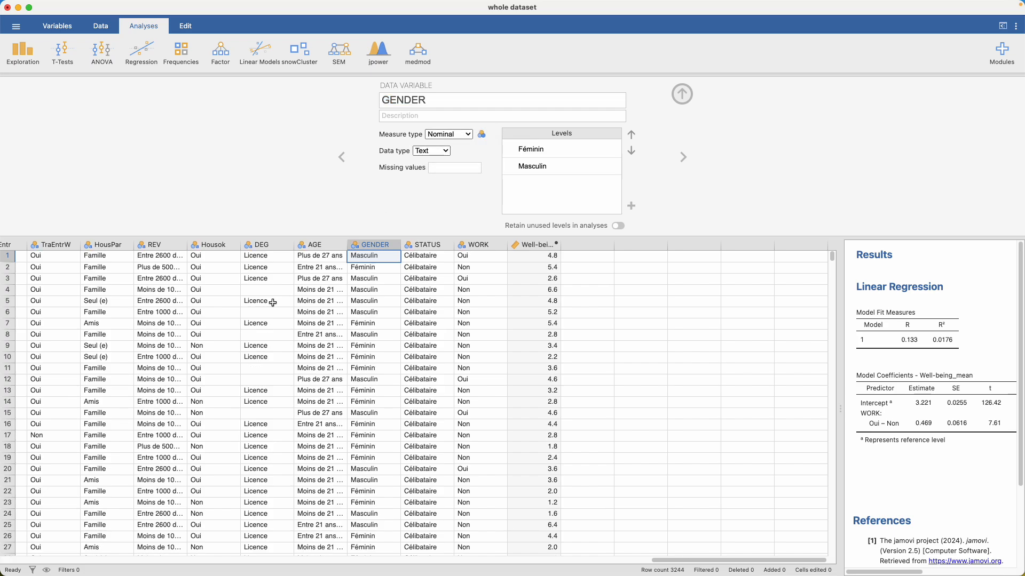
pyautogui.click(689, 95)
# Reopen the existing Linear Regression, add GENDER to its factors and collapse the Model Builder section
pyautogui.moveTo(841, 330); pyautogui.dragTo(148, 304)
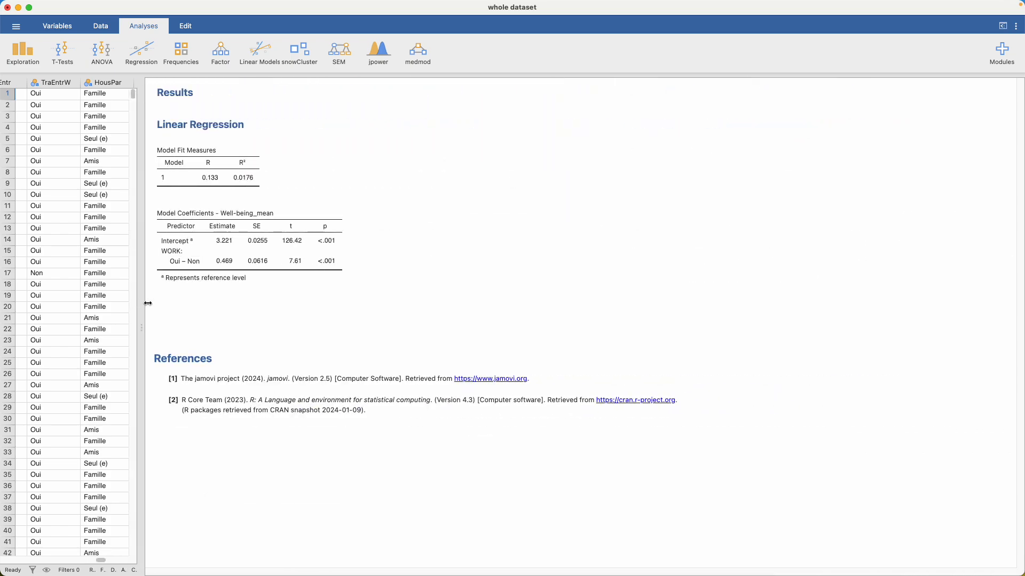
pyautogui.click(200, 120)
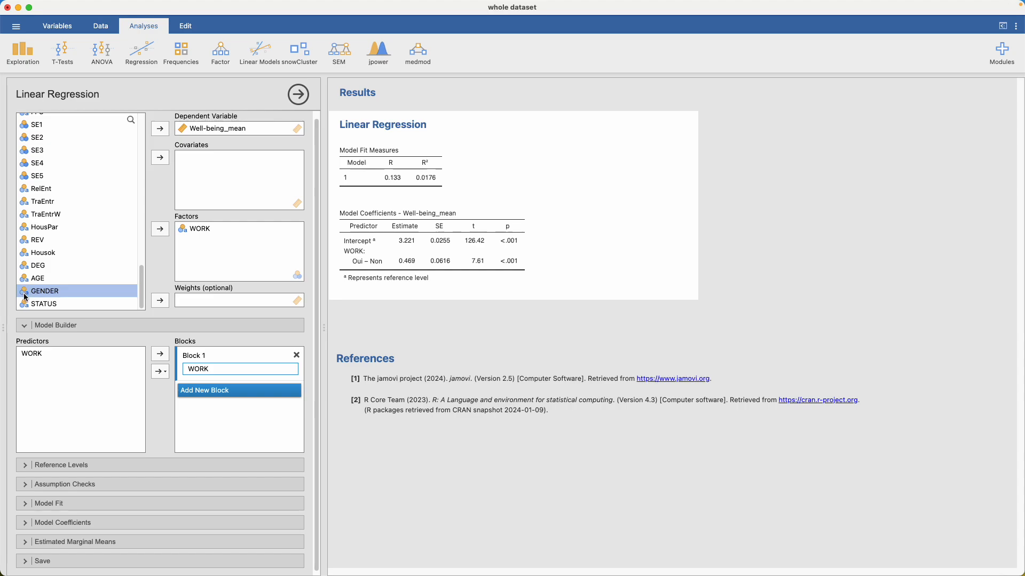
pyautogui.click(161, 229)
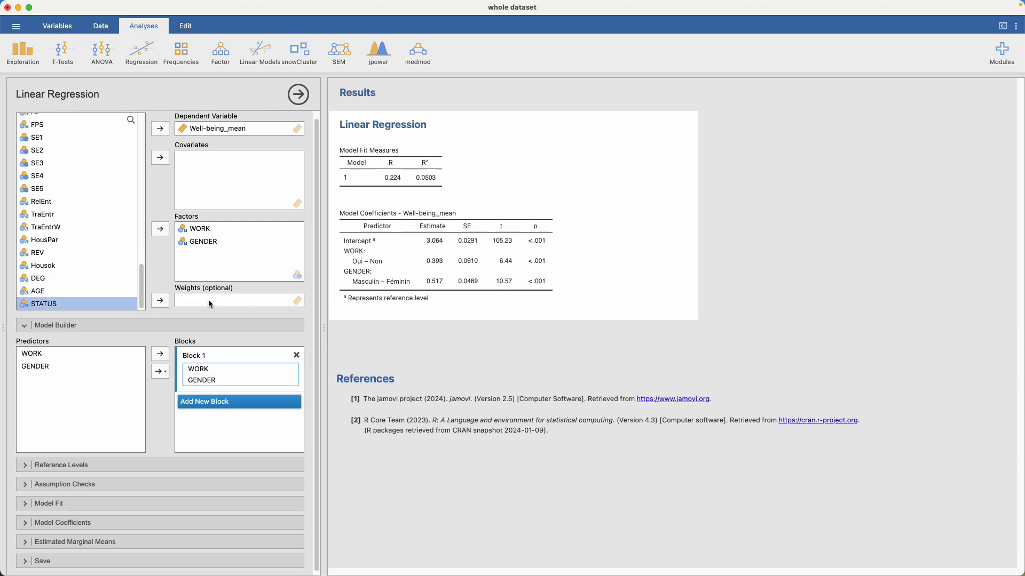
pyautogui.click(28, 327)
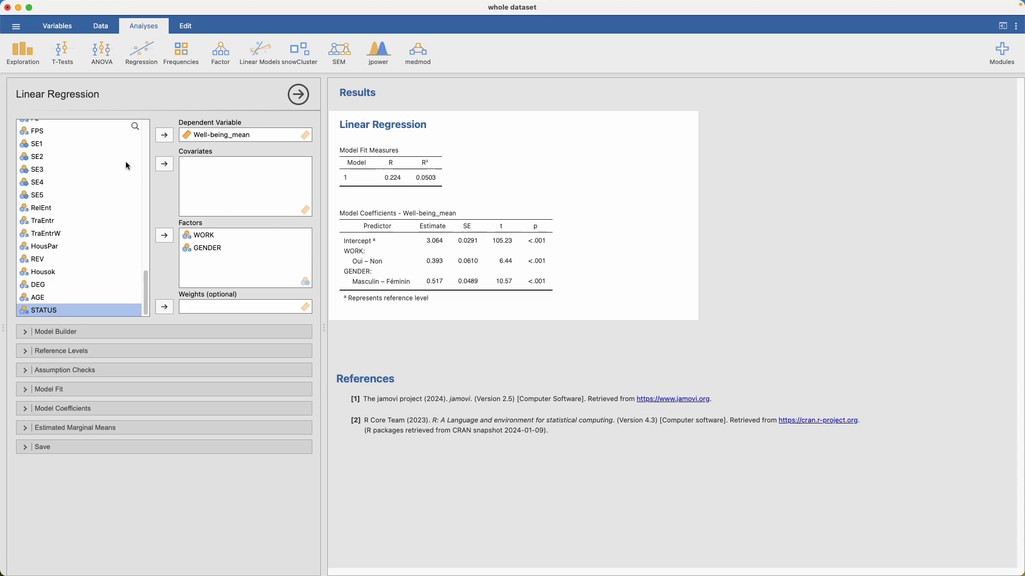
# Create a Descriptives analysis for the variable Well-being_mean
pyautogui.click(40, 60)
pyautogui.click(35, 78)
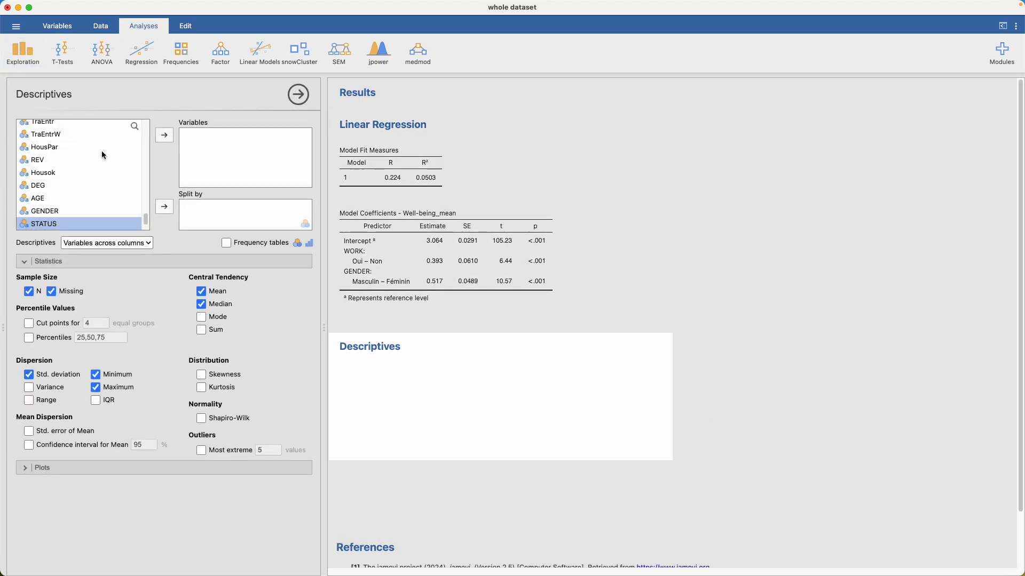
pyautogui.scroll(-2, 145, 223)
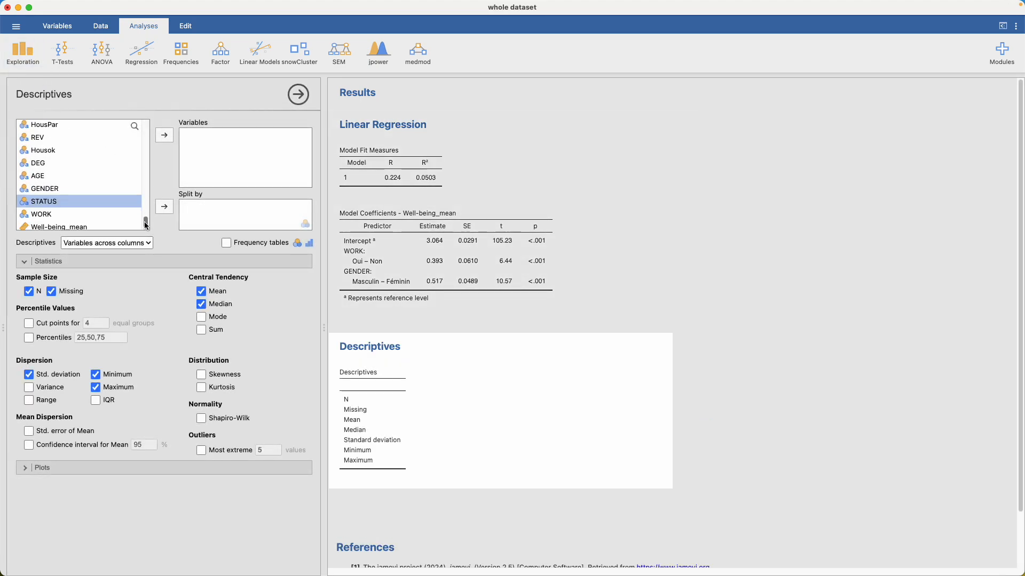
pyautogui.click(83, 224)
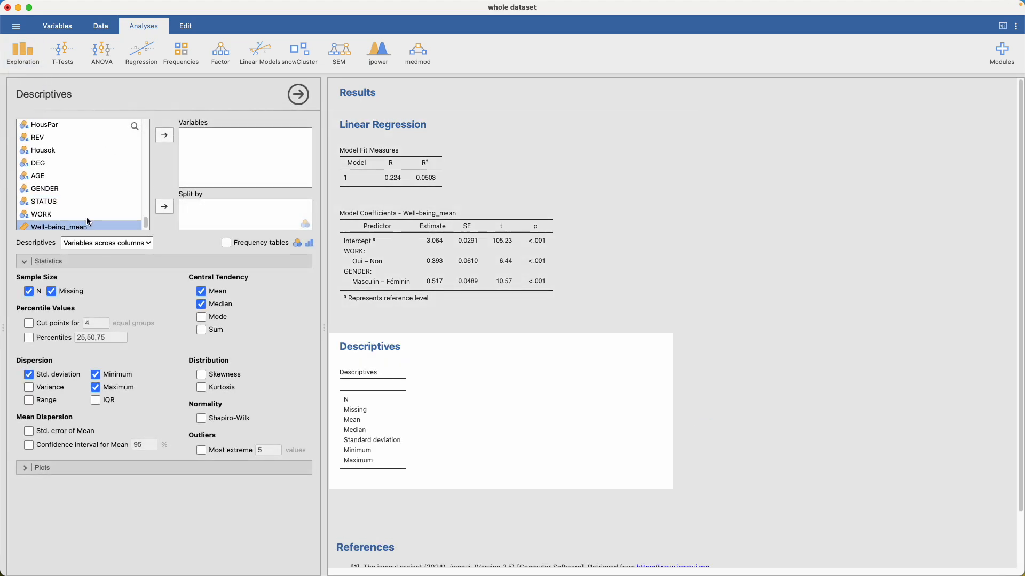
pyautogui.click(166, 139)
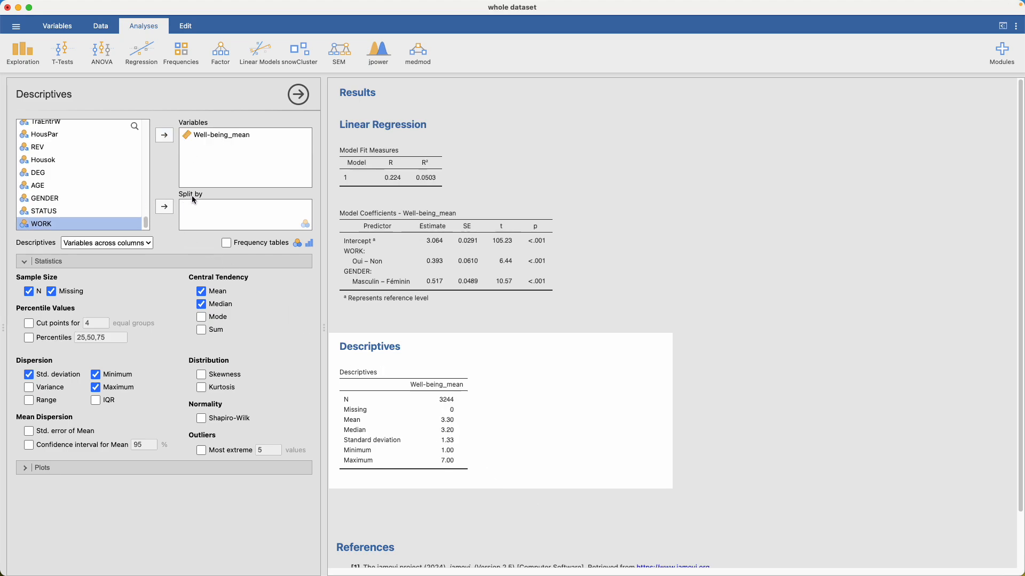
# Split the descriptives by GENDER and WORK, and remove GENDER so that only WORK splits them
pyautogui.click(87, 205)
pyautogui.click(88, 201)
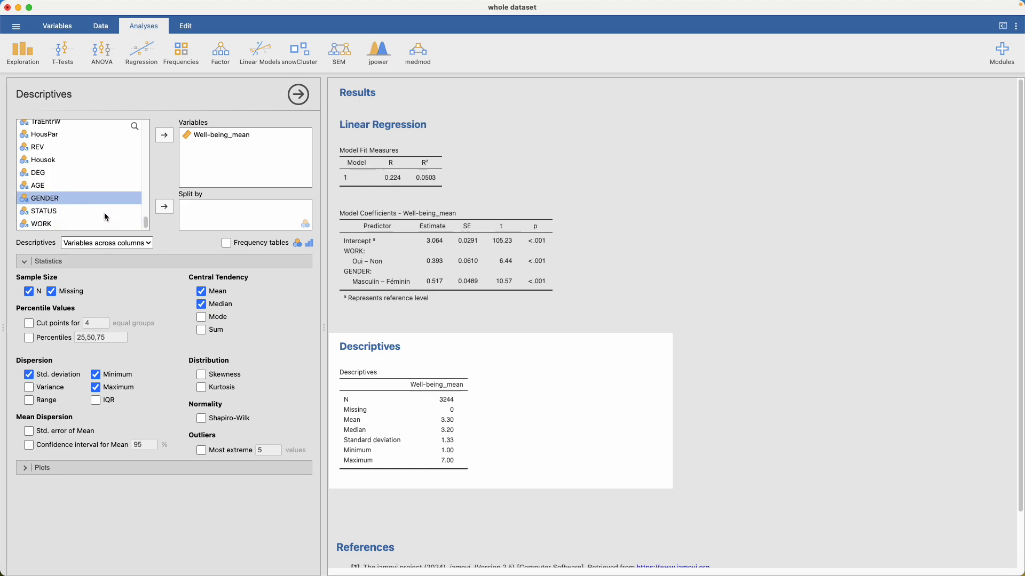
pyautogui.keyDown('super'); pyautogui.click(102, 222); pyautogui.keyUp('super')
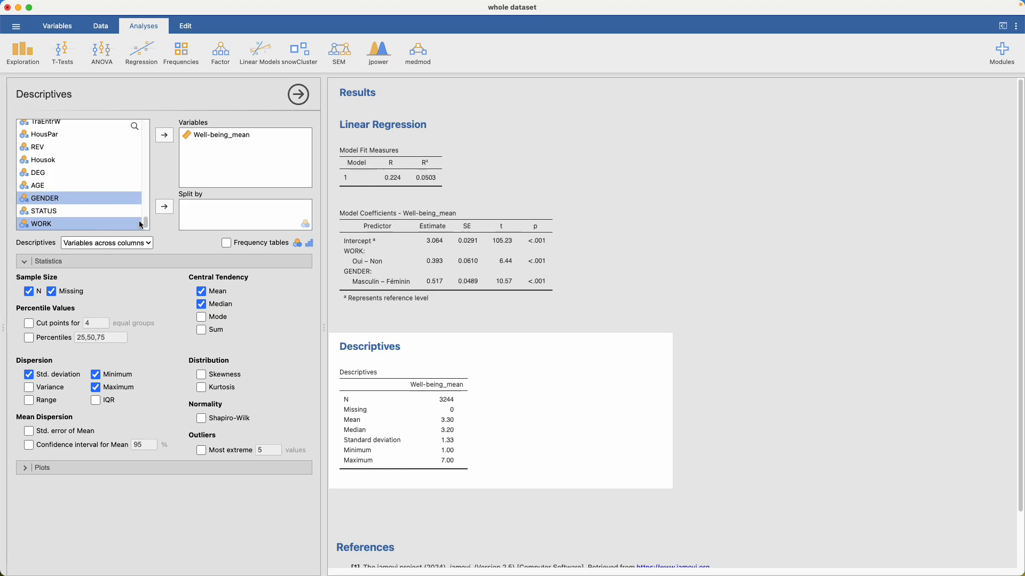
pyautogui.click(165, 208)
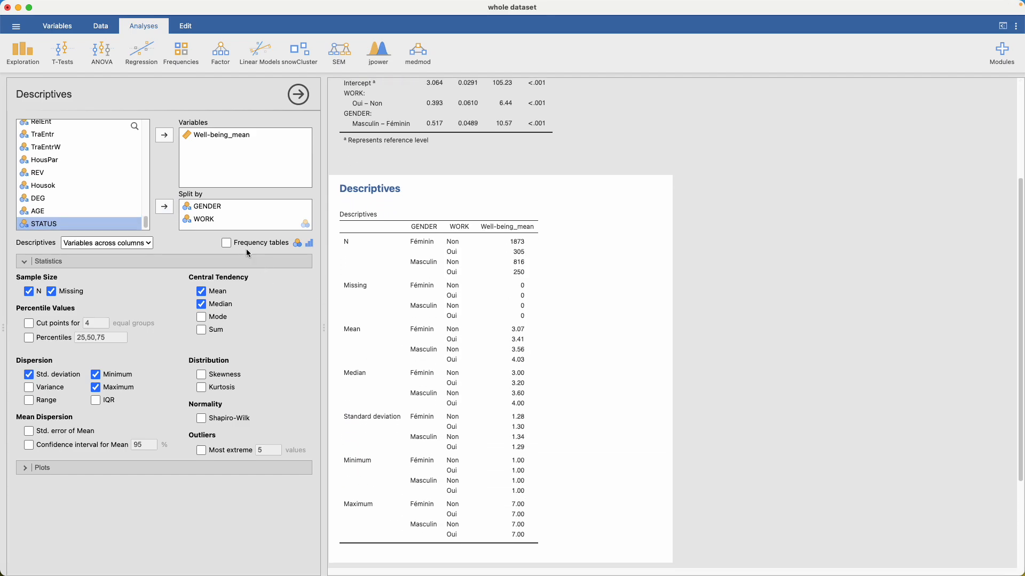
pyautogui.click(191, 208)
pyautogui.click(163, 207)
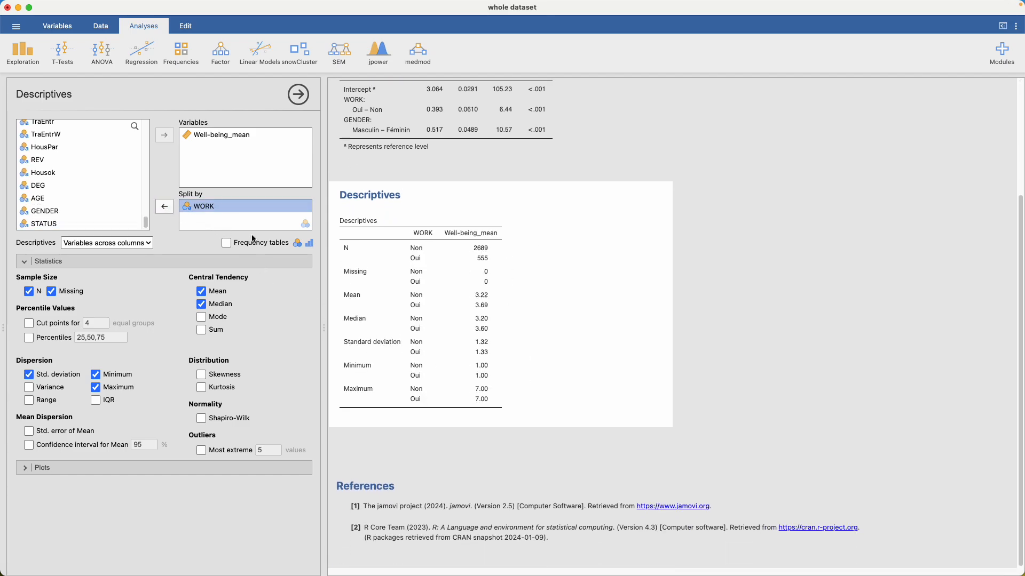
# Reduce the Descriptives of Well-being_mean split by WORK to the mean, removing median, N, missing, standard deviation, minimum and maximum
pyautogui.click(202, 305)
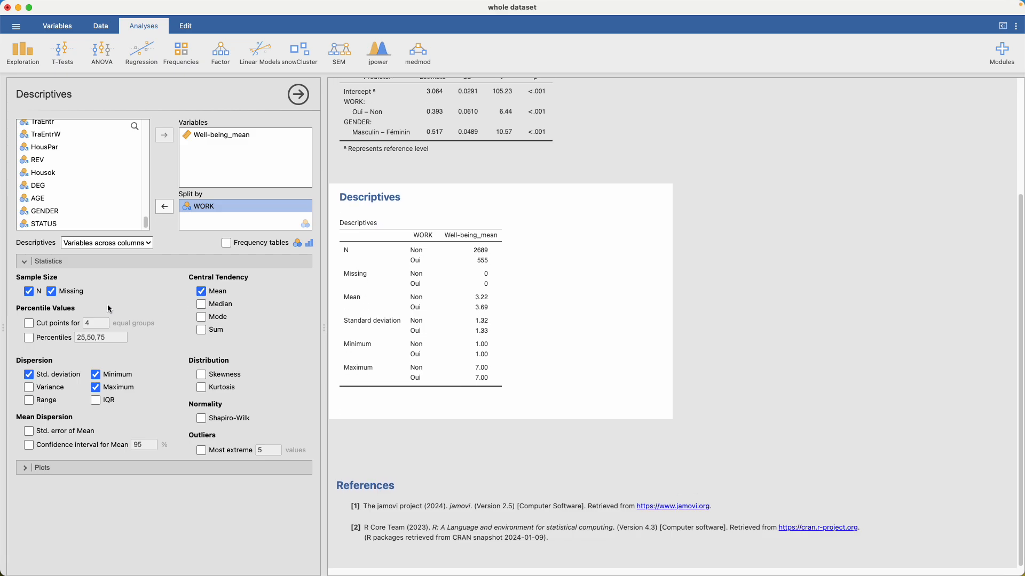
pyautogui.click(52, 292)
pyautogui.click(29, 292)
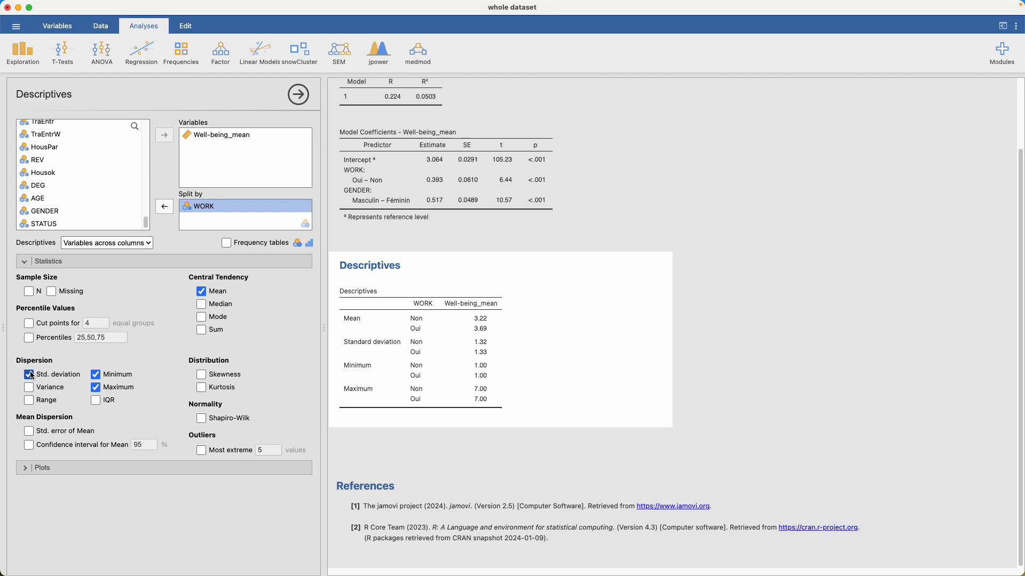
pyautogui.click(29, 375)
pyautogui.click(96, 375)
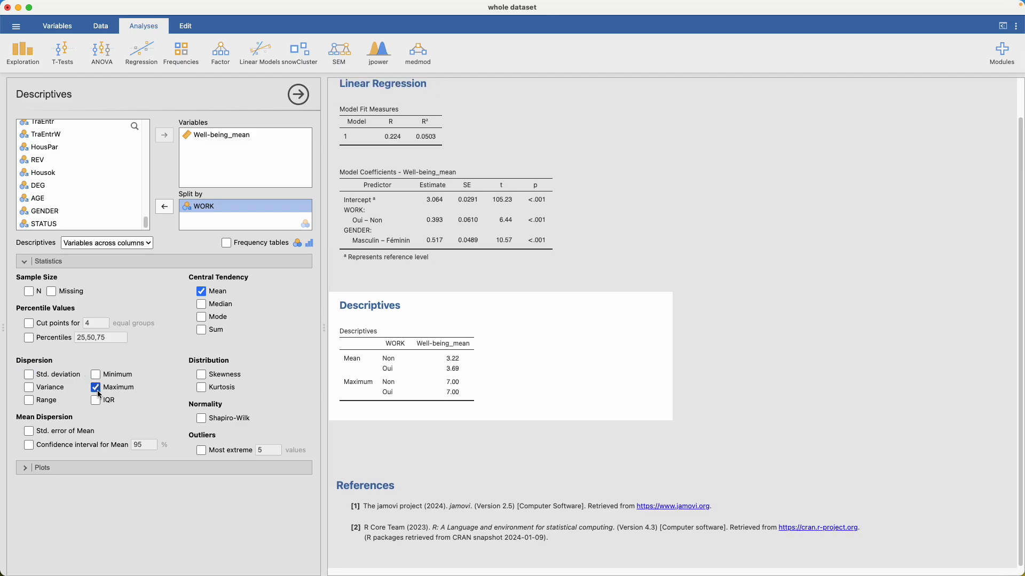
pyautogui.click(96, 388)
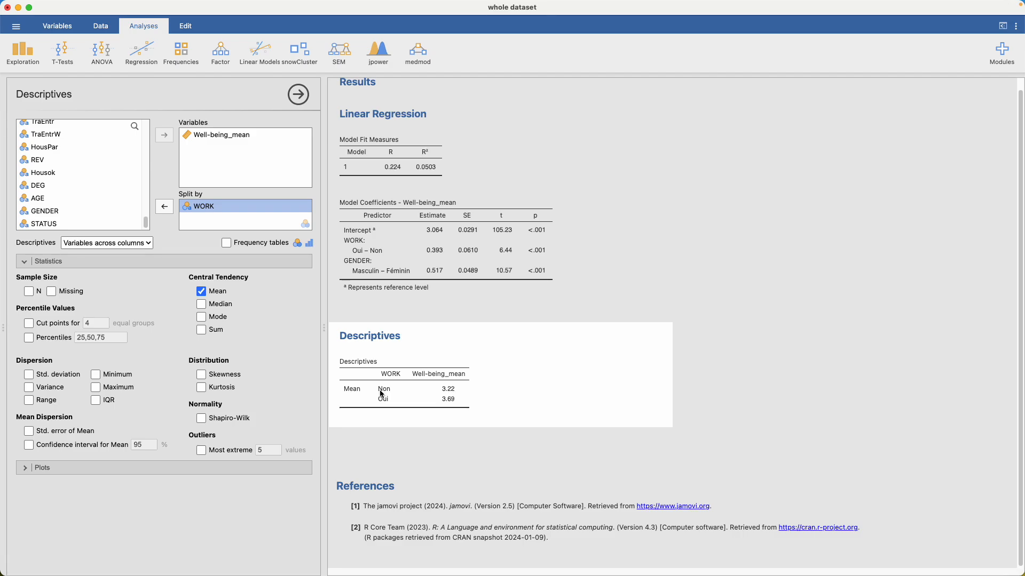
# Reopen the Linear Regression and examine the reference level options for WORK without changing them
pyautogui.click(359, 252)
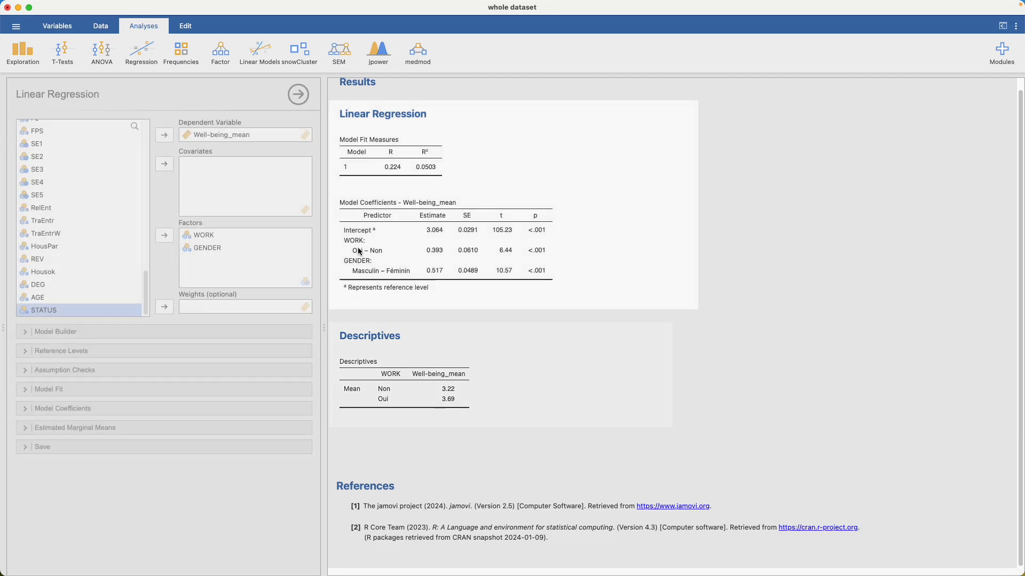
pyautogui.click(22, 352)
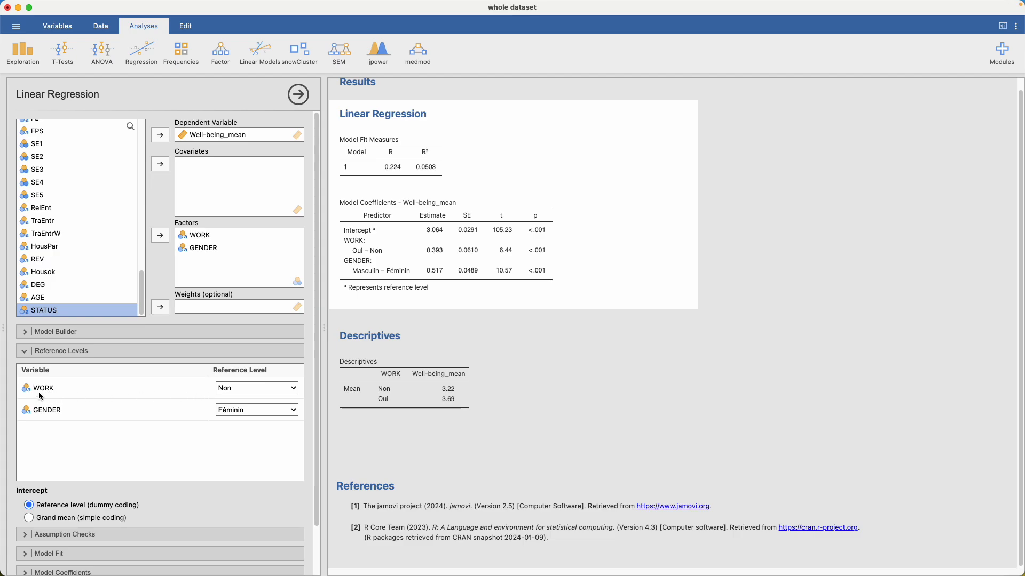
pyautogui.click(226, 389)
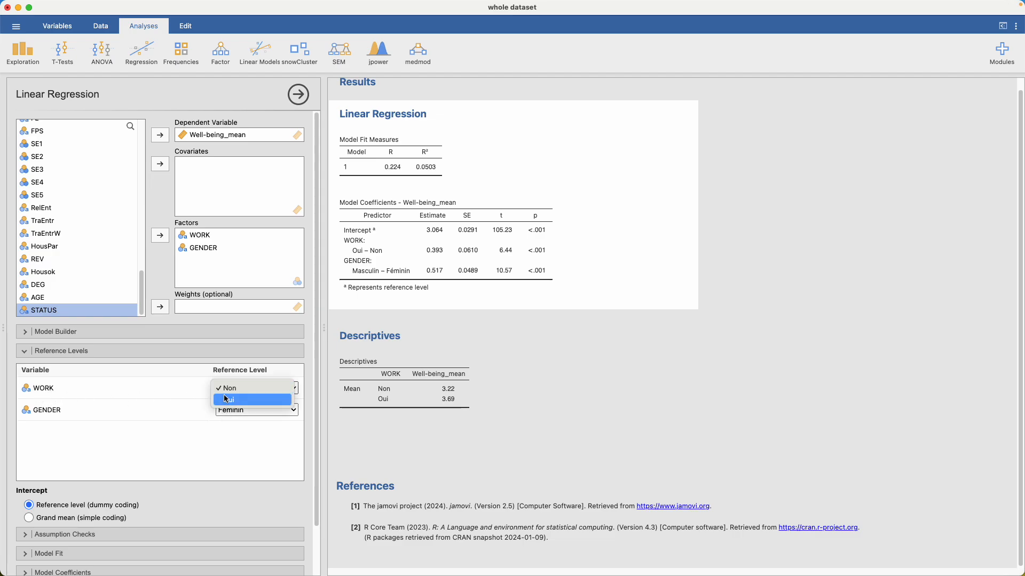
pyautogui.click(223, 391)
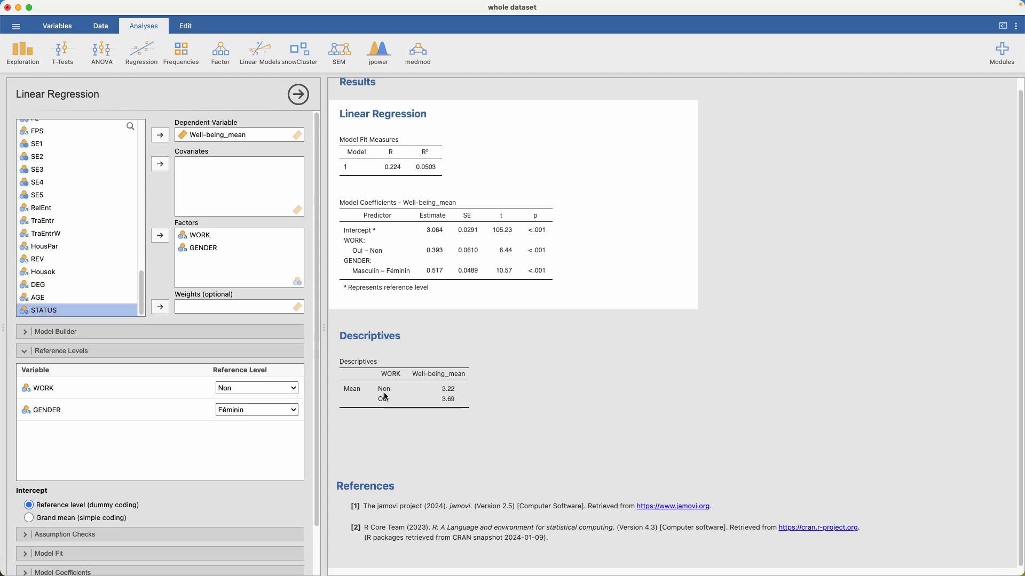
pyautogui.click(32, 351)
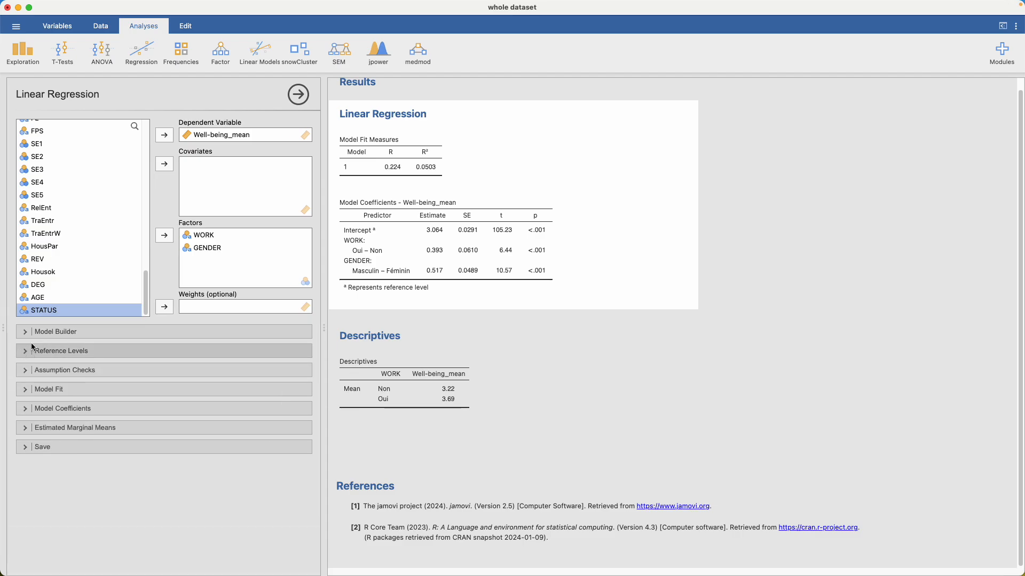
# Create a second Descriptives analysis and limit its statistics to the mean only
pyautogui.click(35, 58)
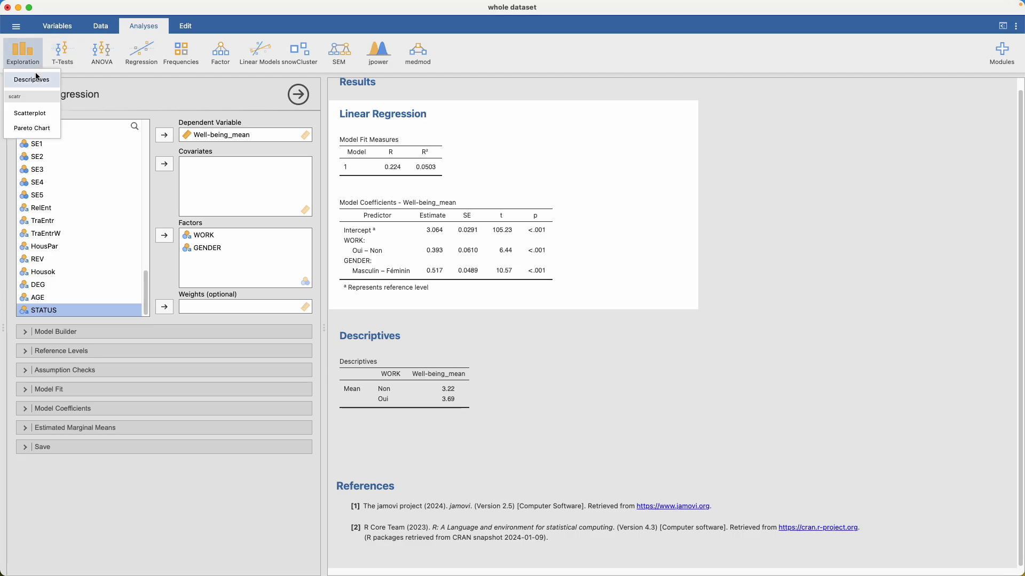
pyautogui.click(35, 77)
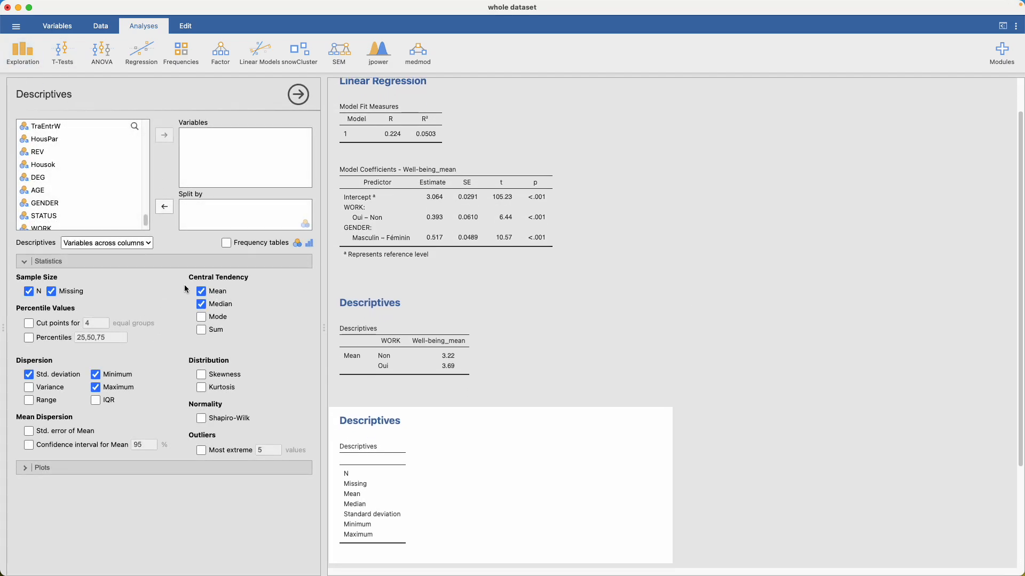
pyautogui.click(200, 305)
pyautogui.click(51, 292)
pyautogui.click(28, 292)
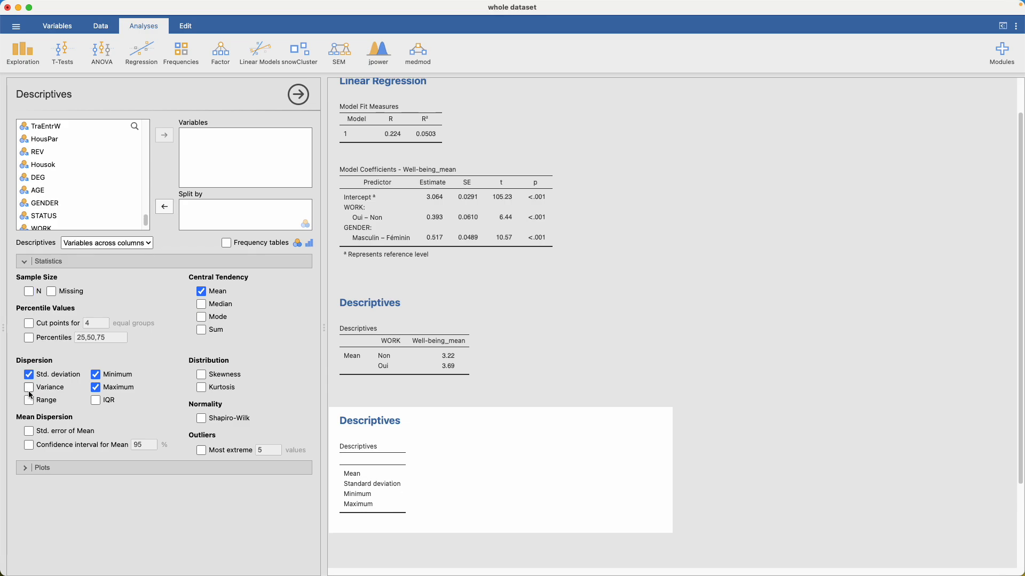
pyautogui.click(29, 375)
pyautogui.click(103, 373)
pyautogui.click(104, 388)
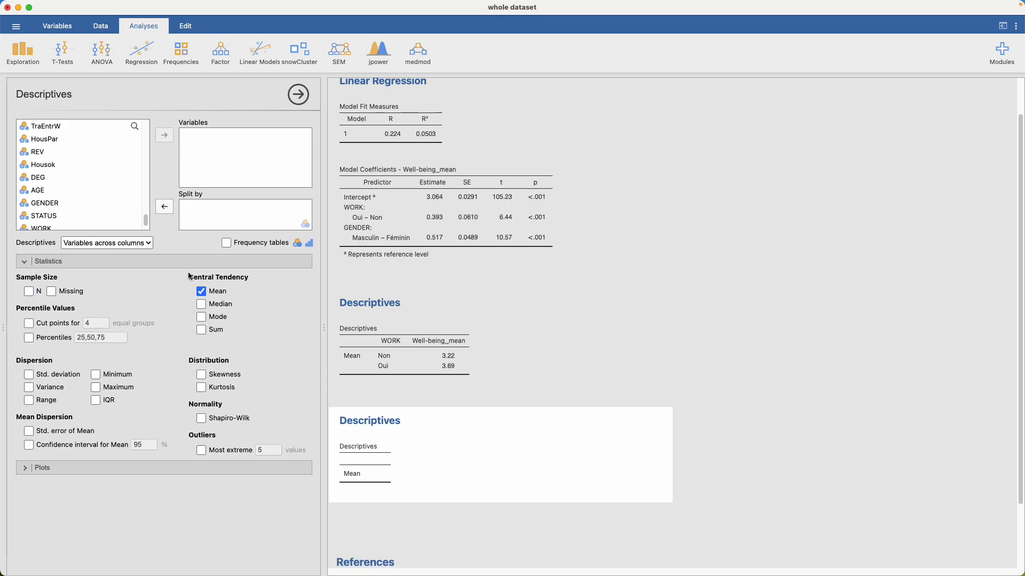
# Add Well-being_mean as the variable of the second Descriptives and split it by GENDER
pyautogui.scroll(-1, 83, 228)
pyautogui.click(80, 224)
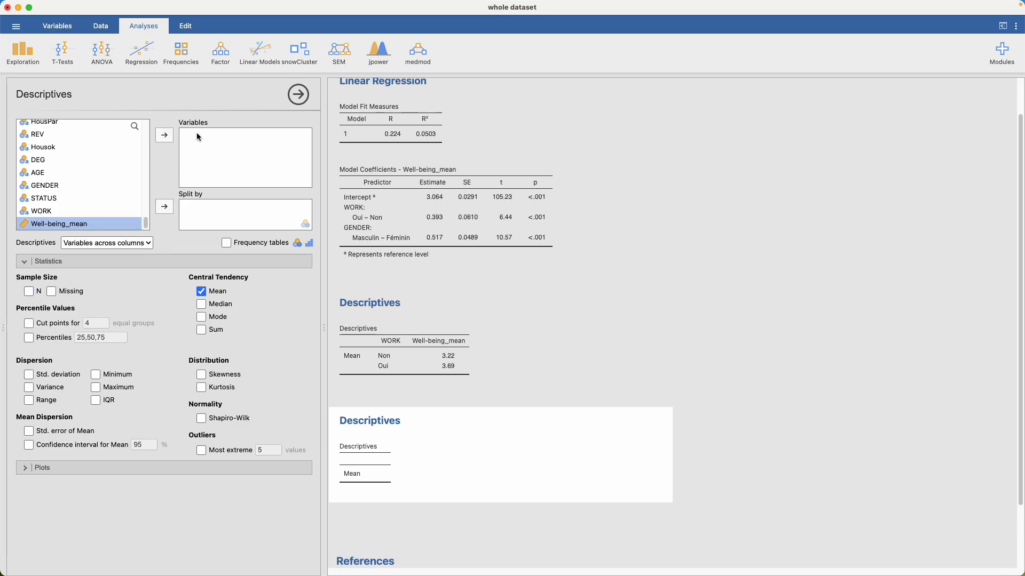
pyautogui.click(166, 137)
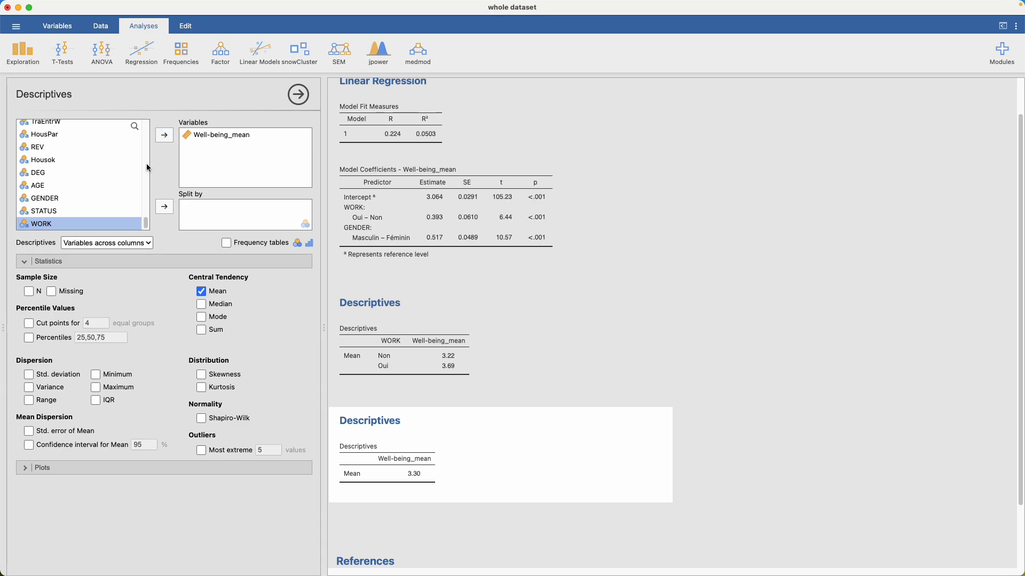
pyautogui.click(105, 202)
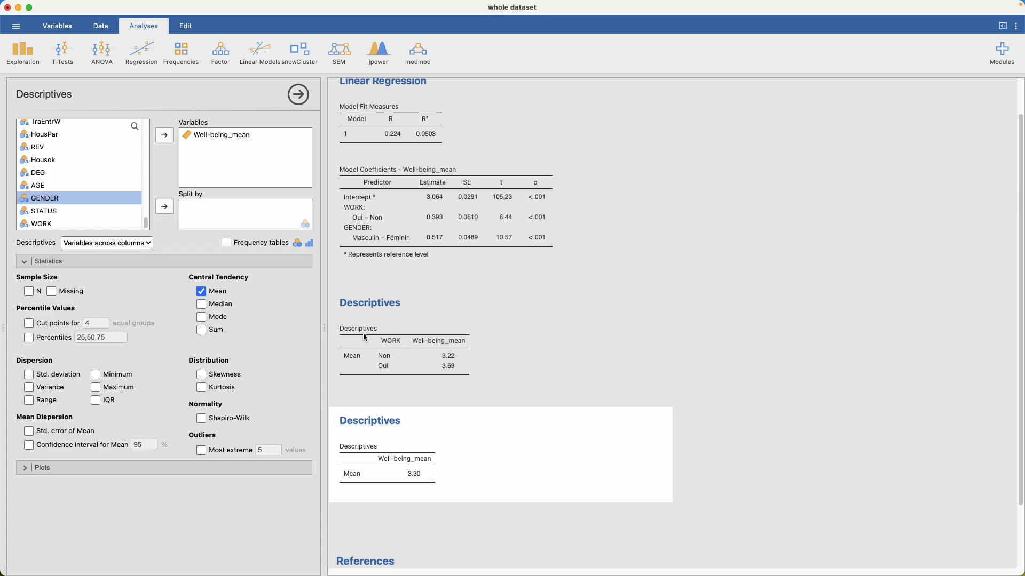
pyautogui.click(165, 212)
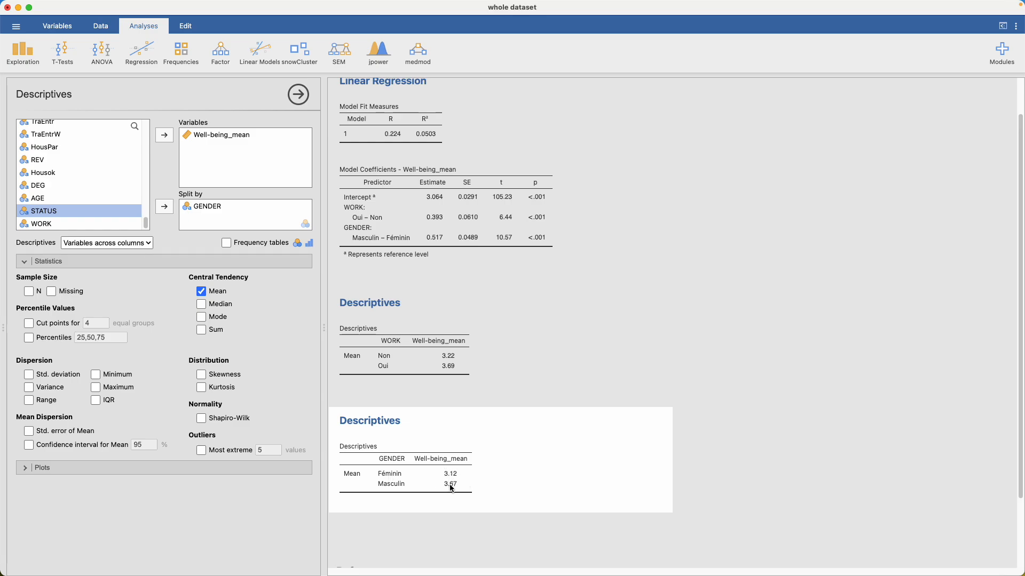
# Reopen the Linear Regression and examine the reference level options for GENDER and WORK, leaving both as set
pyautogui.click(352, 212)
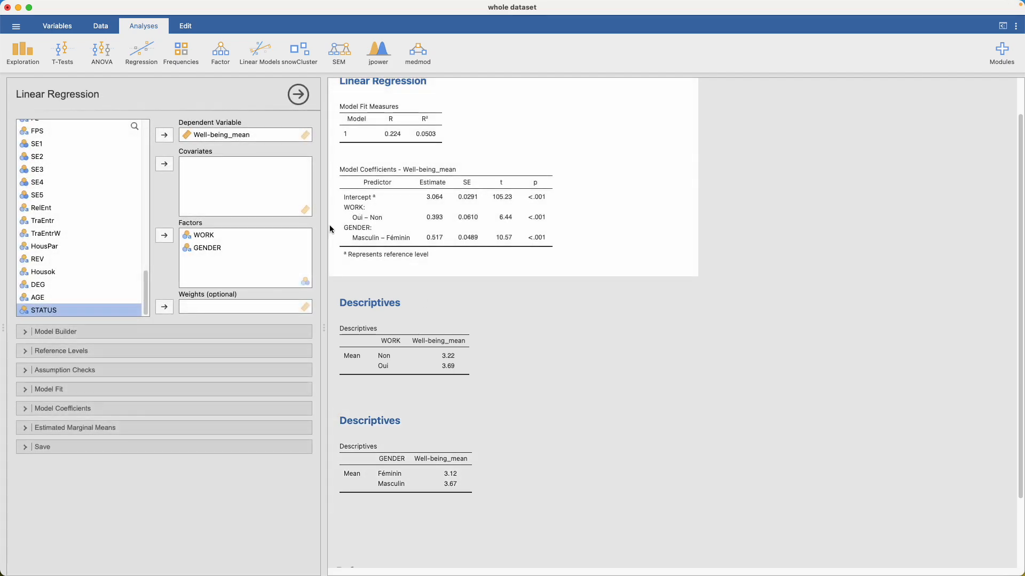
pyautogui.click(29, 352)
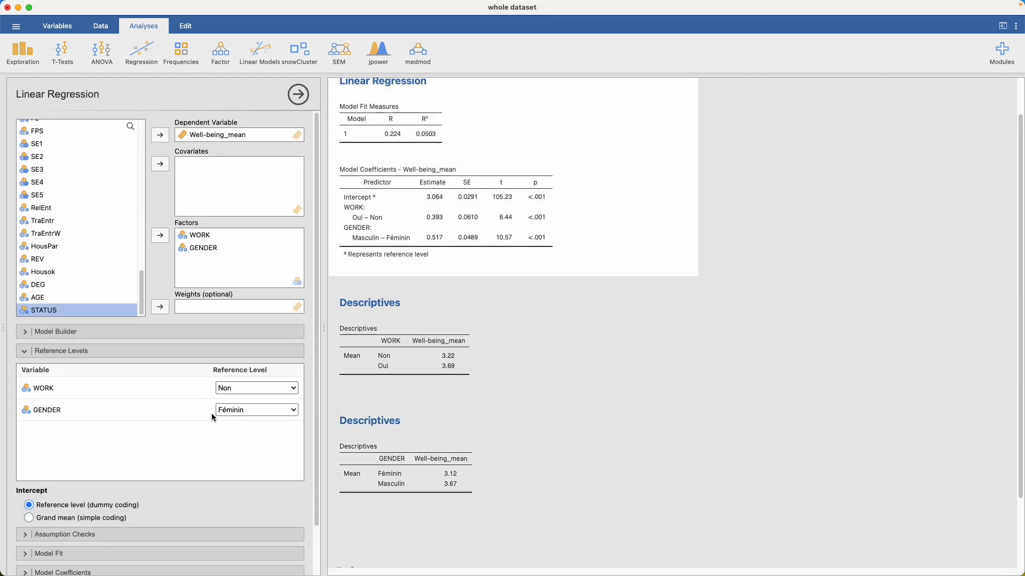
pyautogui.click(286, 412)
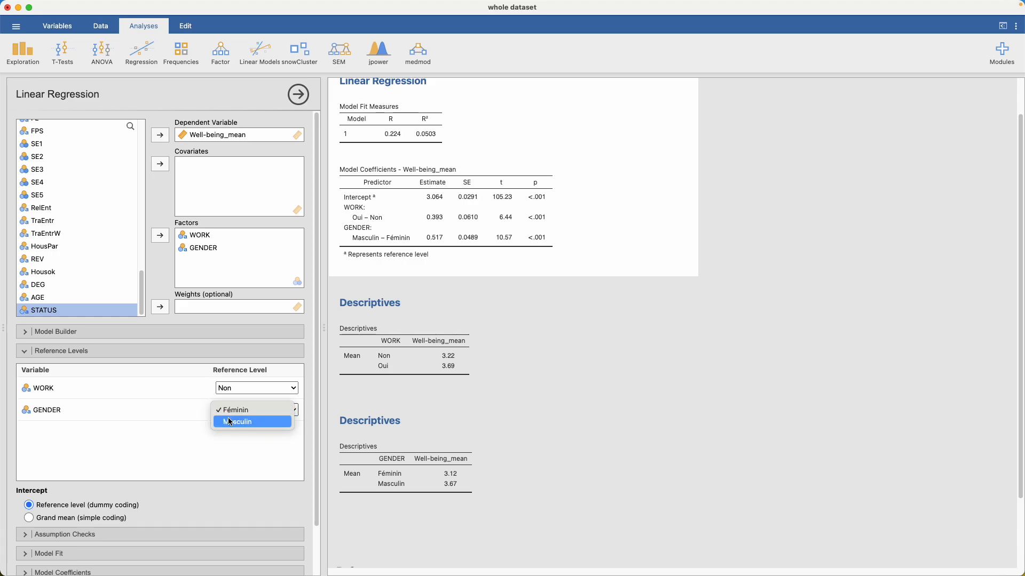
pyautogui.click(230, 414)
pyautogui.click(231, 393)
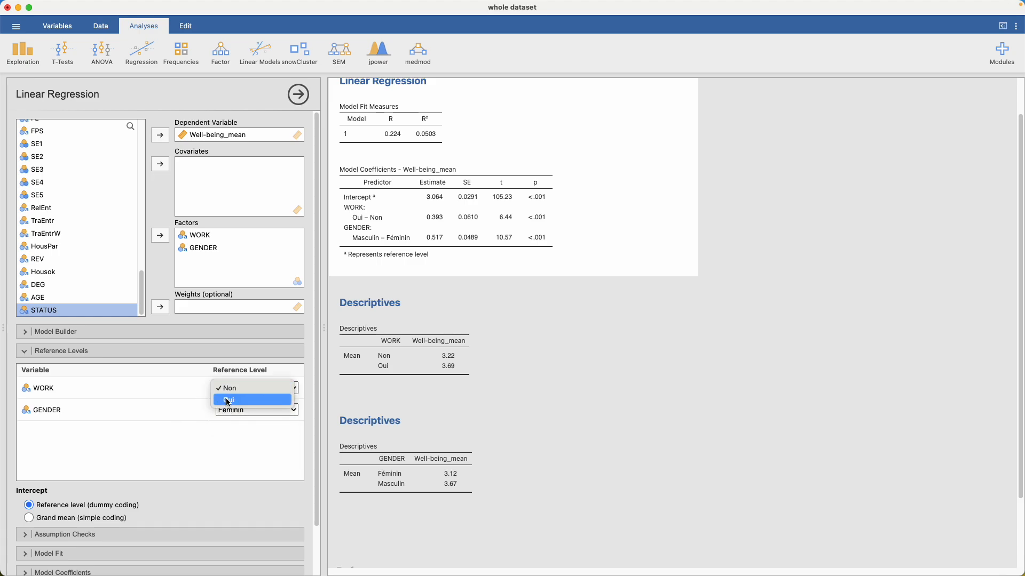
pyautogui.click(233, 418)
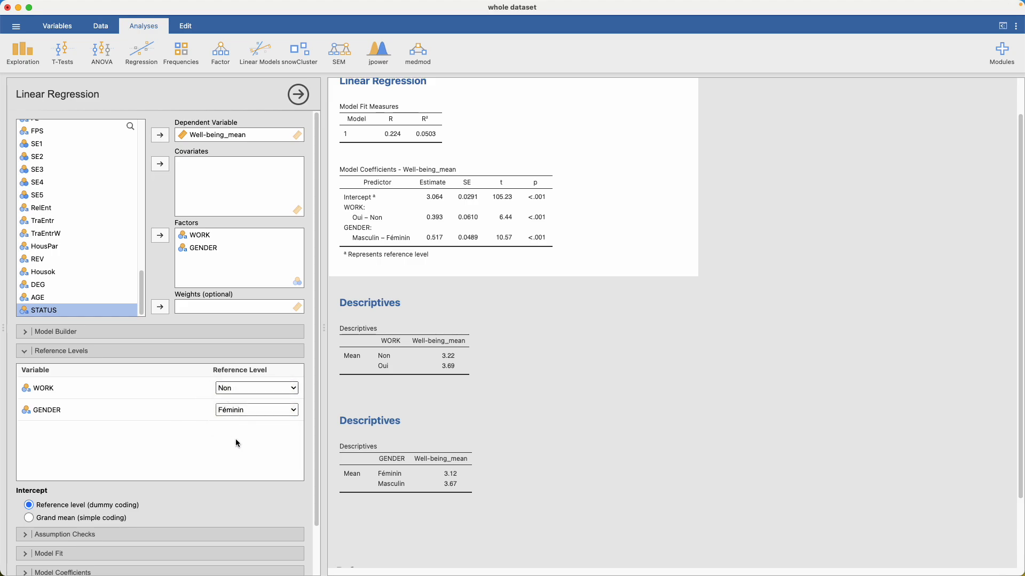
pyautogui.click(236, 389)
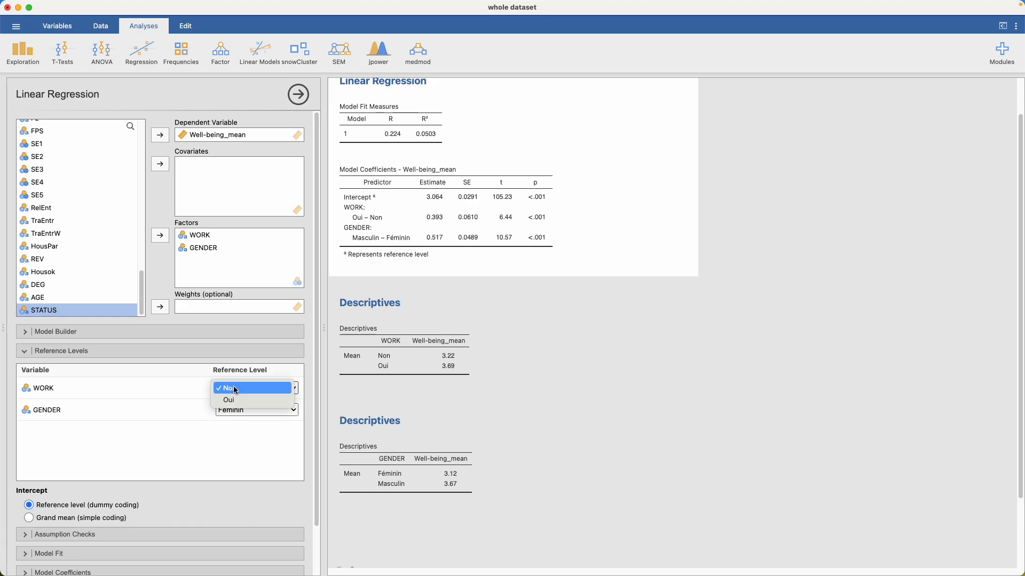
pyautogui.click(232, 427)
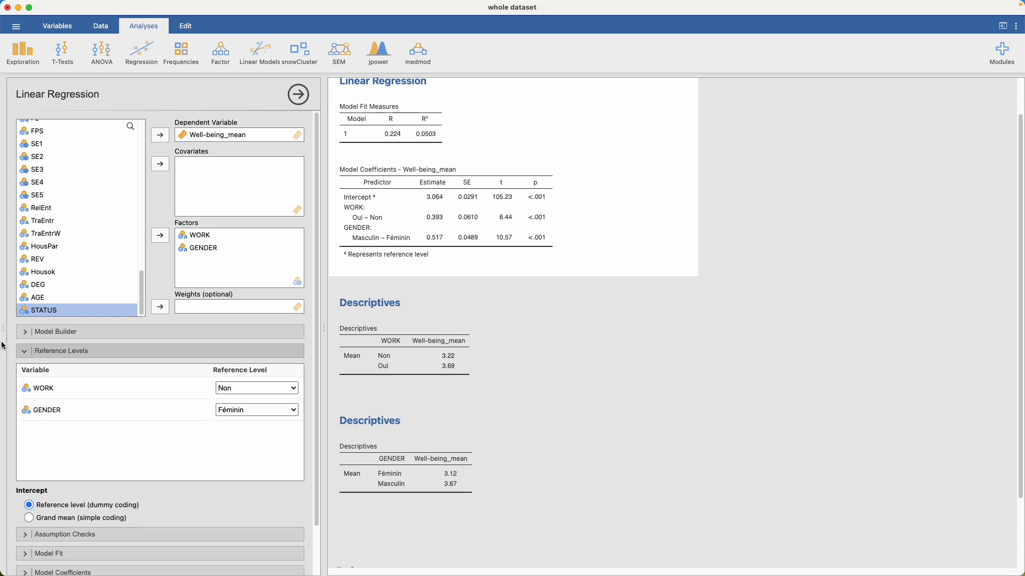
pyautogui.click(23, 352)
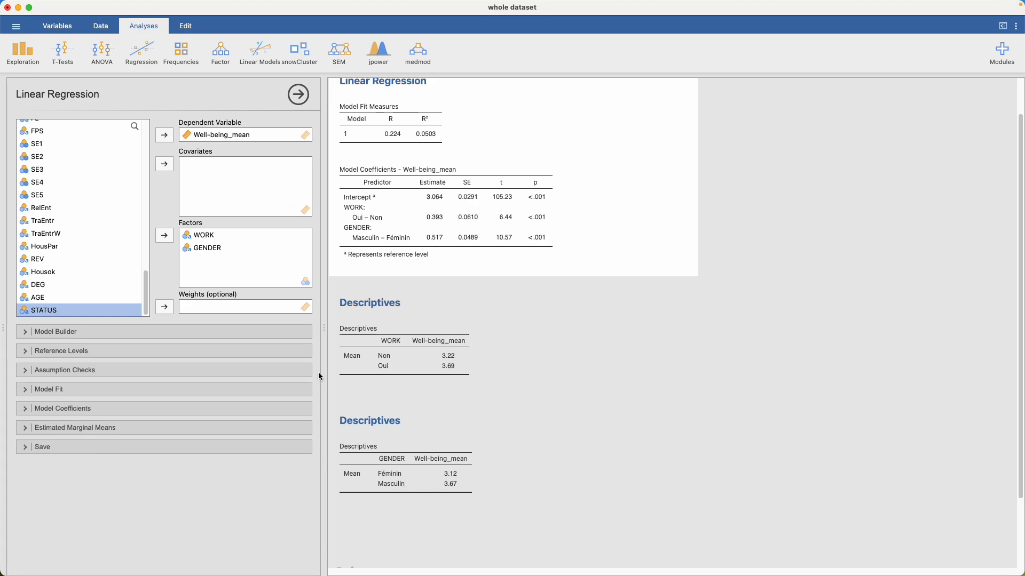
# Add the omnibus ANOVA test to the Linear Regression's model coefficients output and collapse that section
pyautogui.scroll(1, 443, 376)
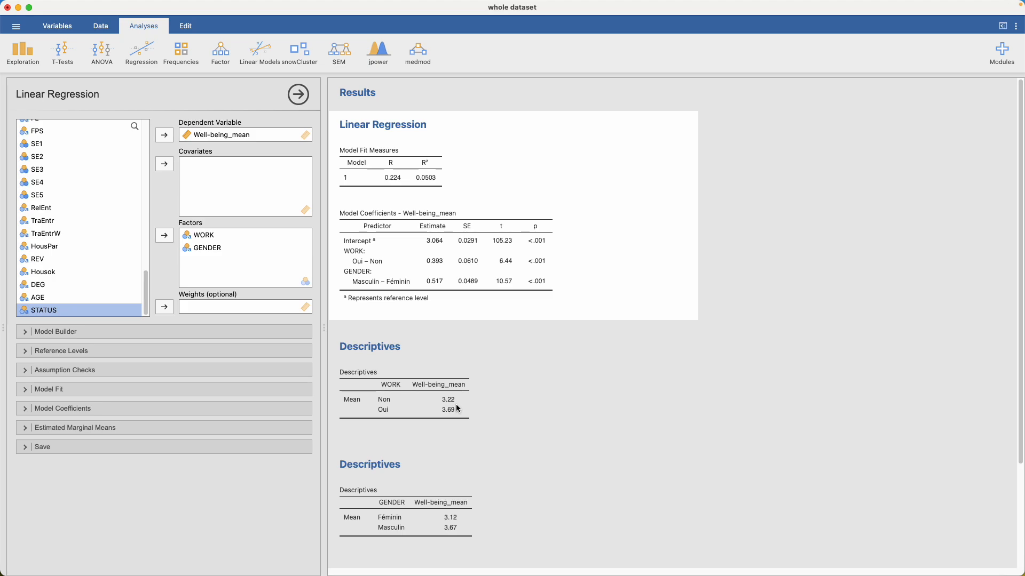
pyautogui.click(416, 198)
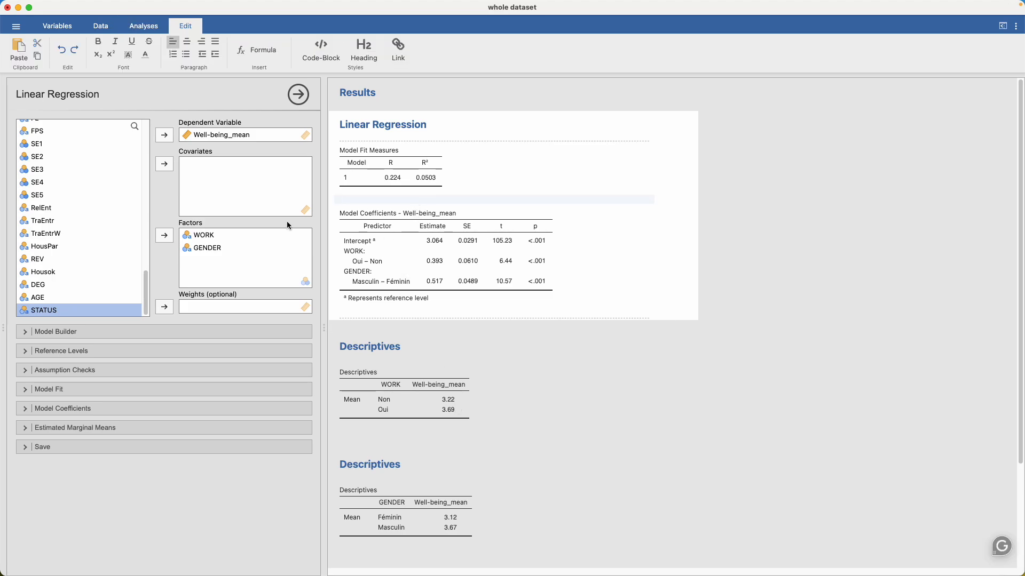
pyautogui.click(30, 377)
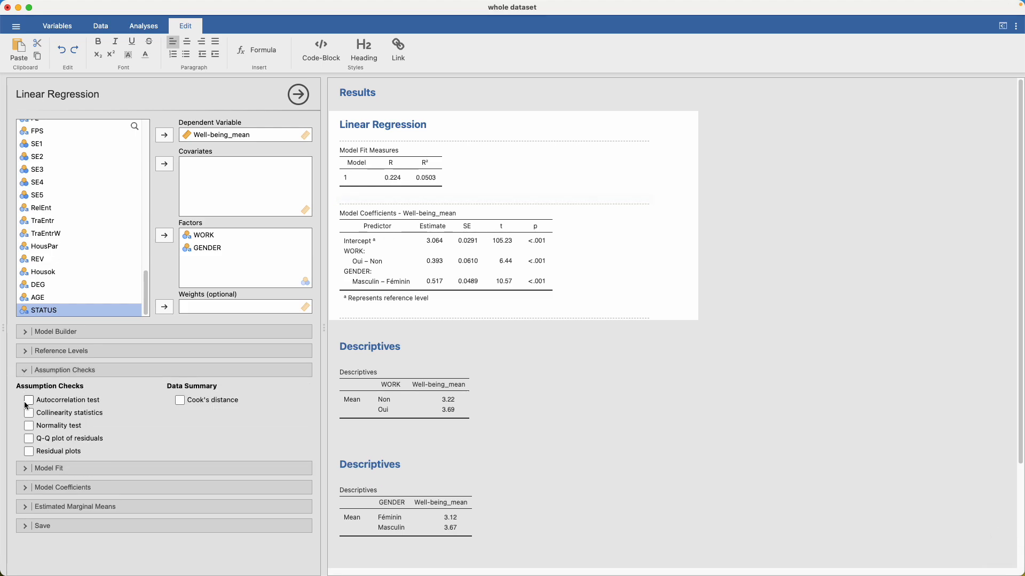
pyautogui.click(26, 370)
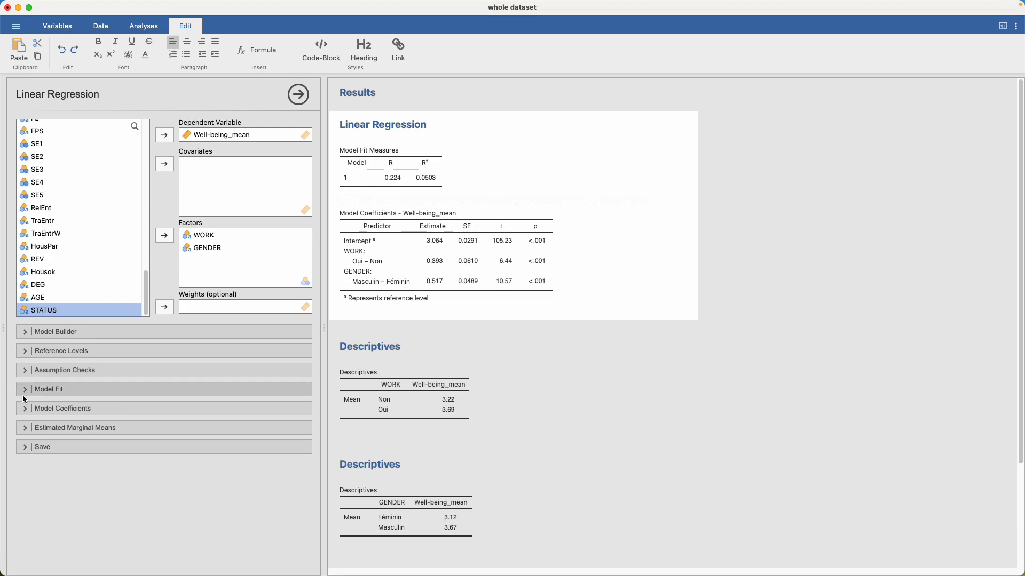
pyautogui.click(24, 411)
pyautogui.click(29, 439)
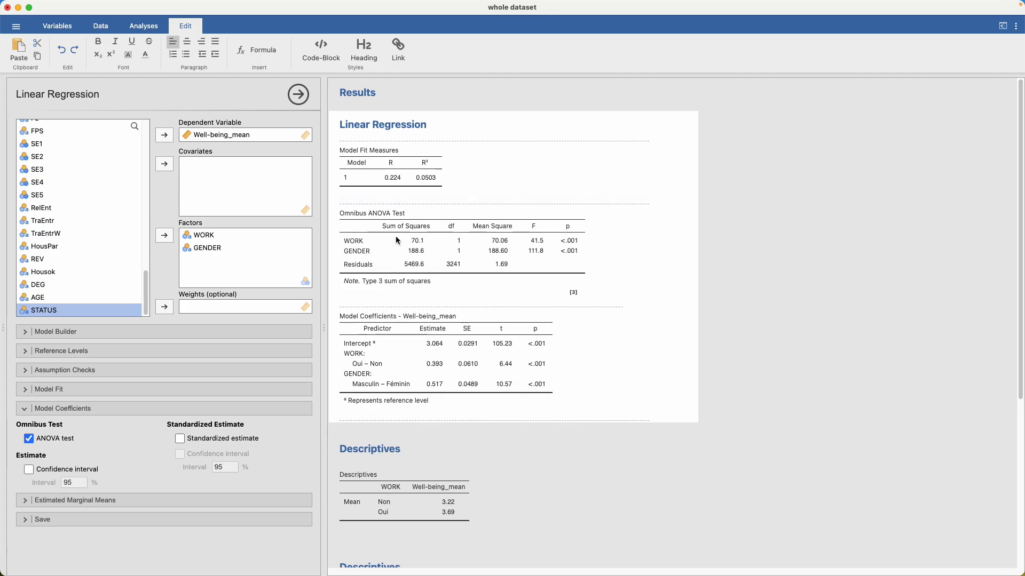
pyautogui.click(25, 409)
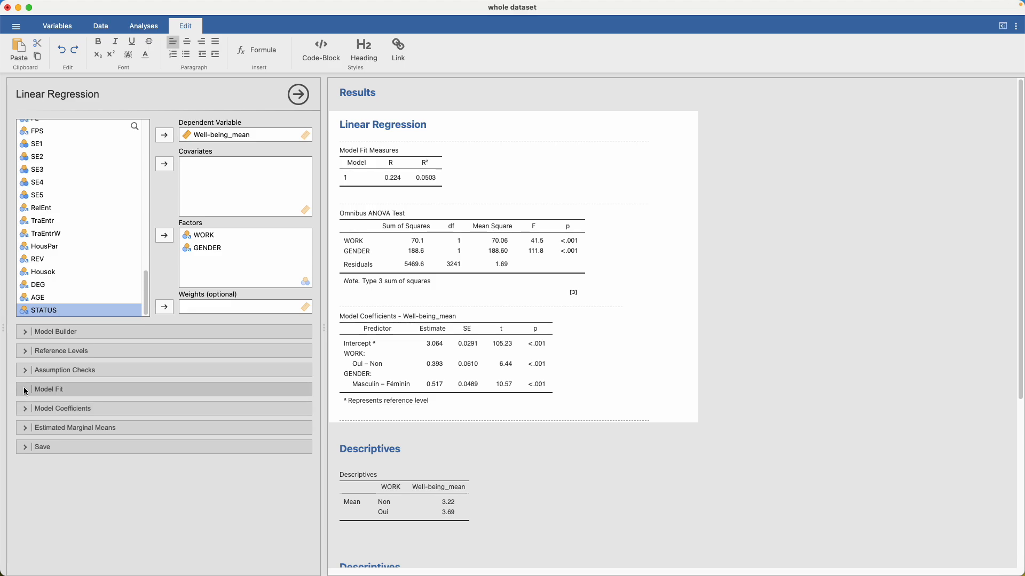
# Remove R from the regression's model fit measures, keep R², and collapse the Model Fit section
pyautogui.click(26, 390)
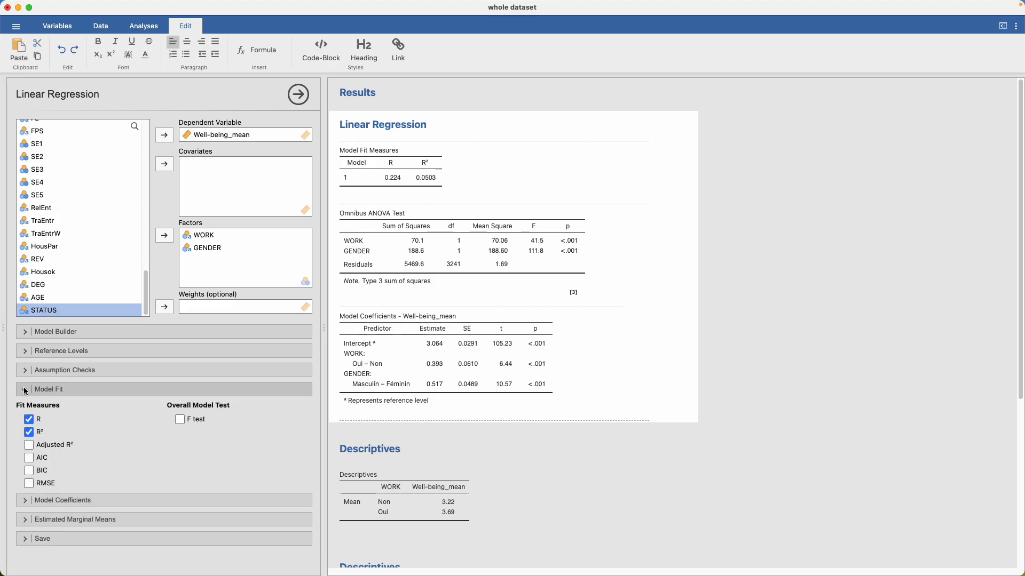
pyautogui.click(29, 421)
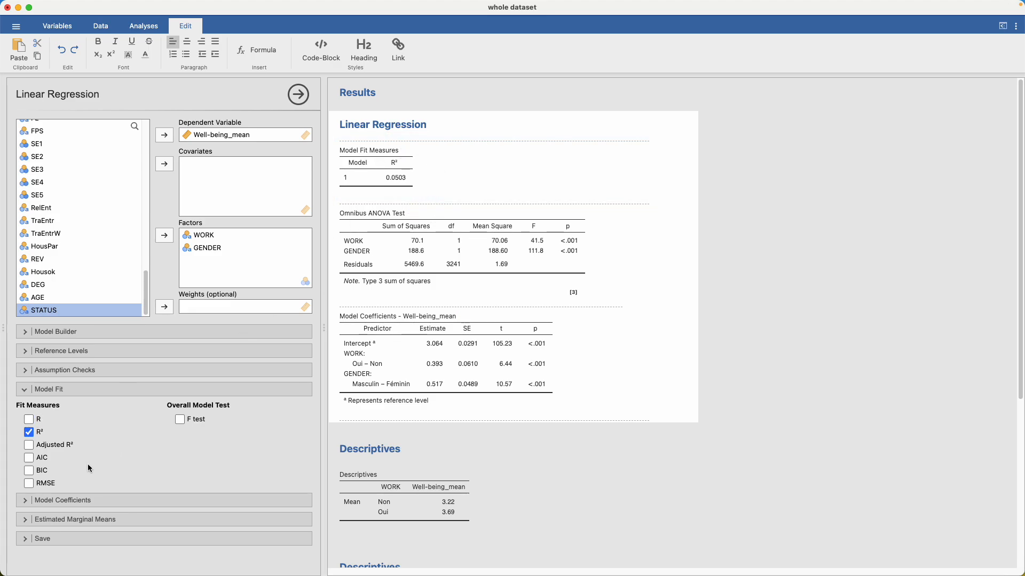
pyautogui.click(22, 392)
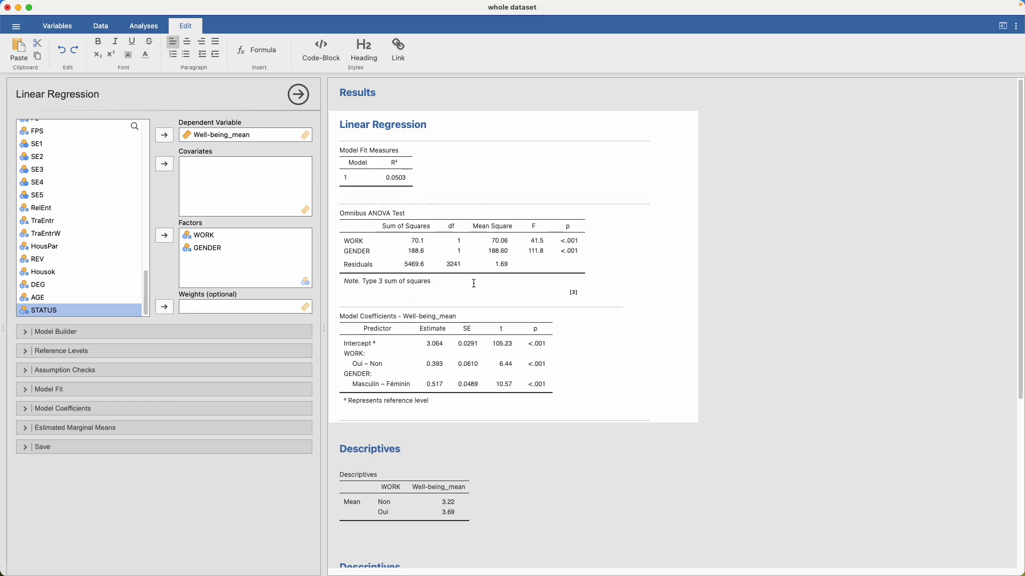
# Switch to Microsoft Word and circle the R² value in the Model Fit Measures table with the red pen
pyautogui.press('super+Tab')
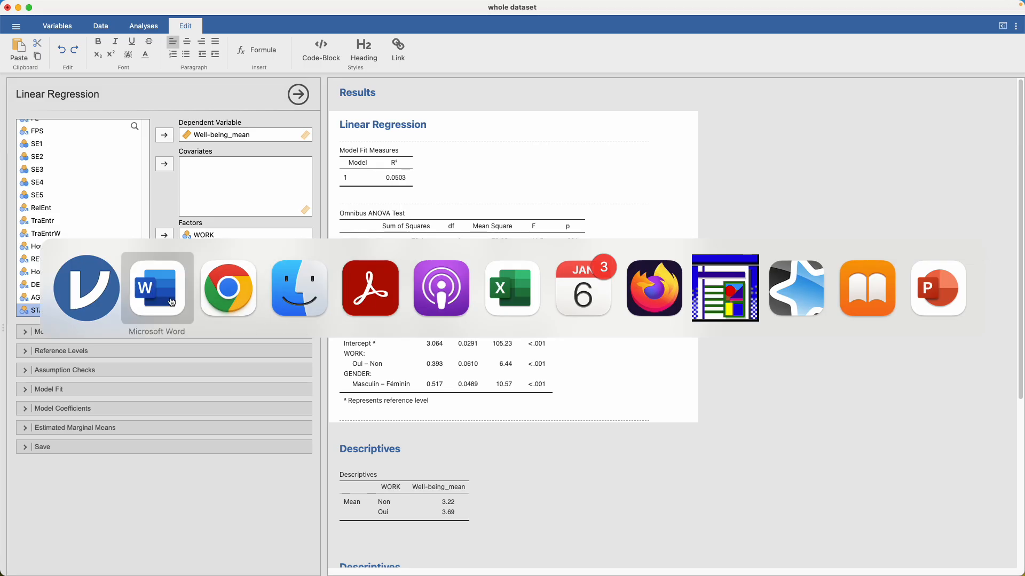
pyautogui.scroll(-3, 299, 315)
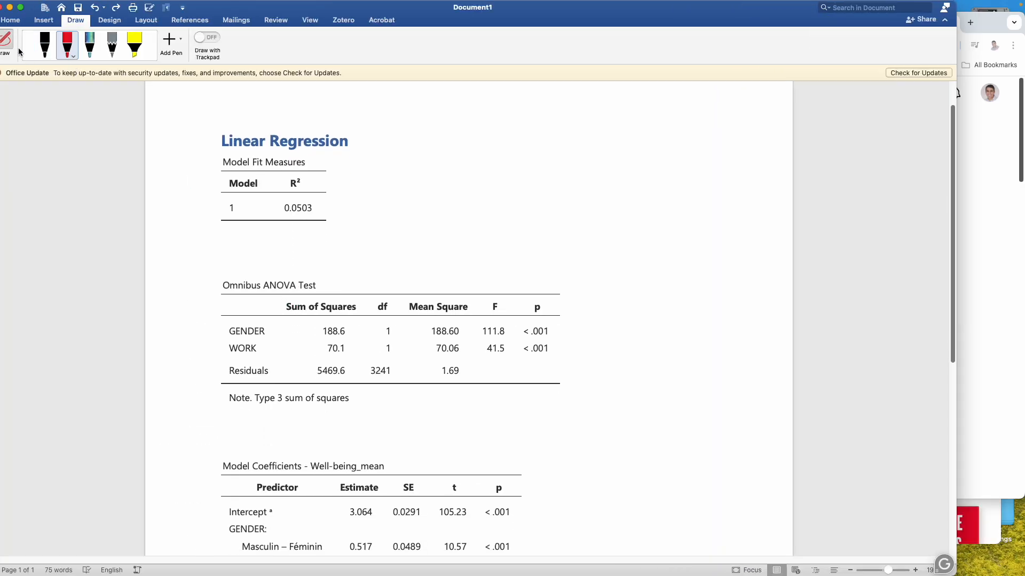
pyautogui.moveTo(324, 197)
pyautogui.mouseDown()
pyautogui.moveTo(263, 191)
pyautogui.moveTo(325, 235)
pyautogui.moveTo(328, 203)
pyautogui.mouseUp()
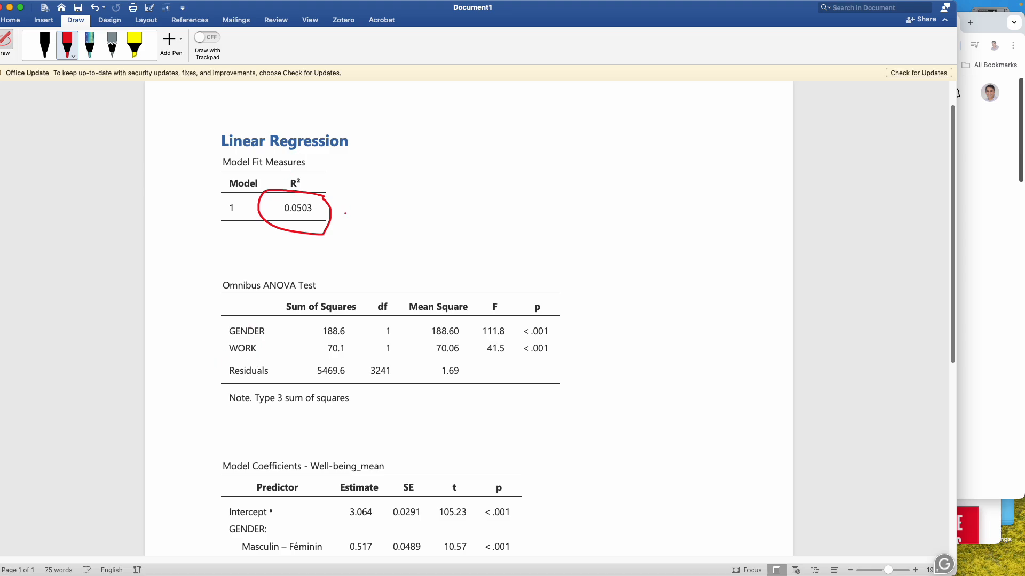
# Underline the GENDER and WORK p-values in the Omnibus ANOVA Test table in red
pyautogui.scroll(-1, 339, 267)
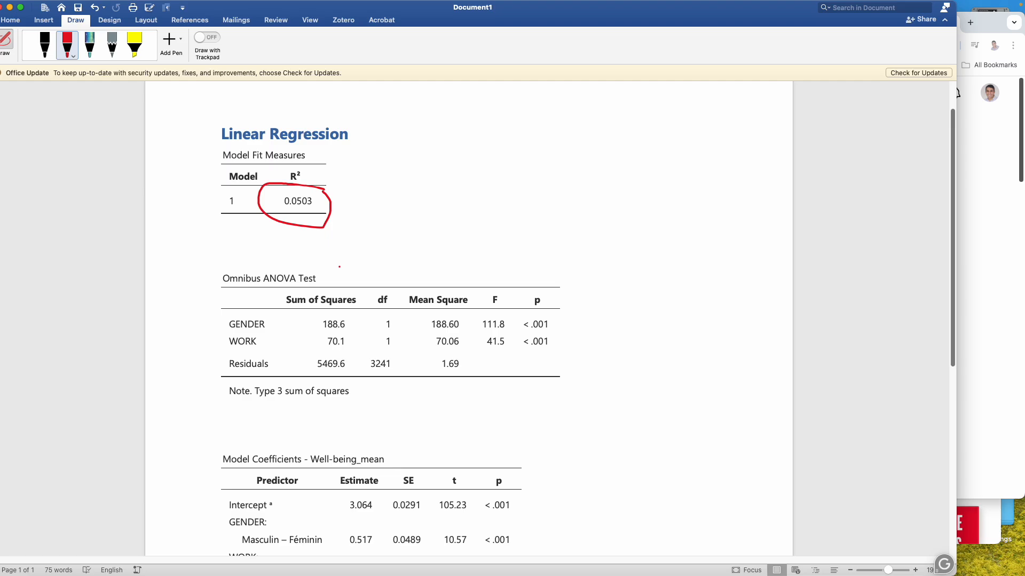
pyautogui.scroll(-3, 340, 267)
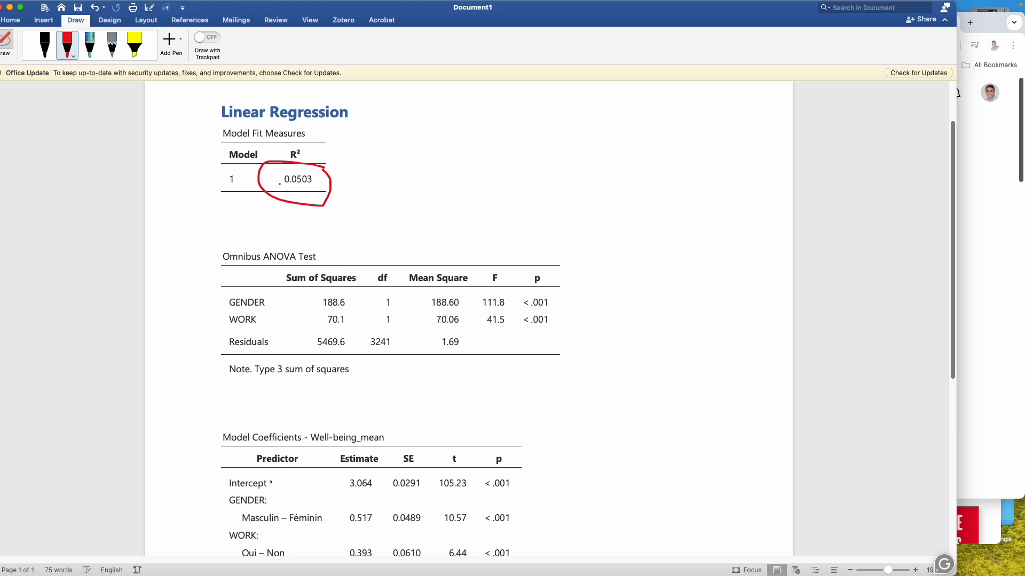
pyautogui.scroll(-5, 280, 184)
pyautogui.scroll(-6, 279, 184)
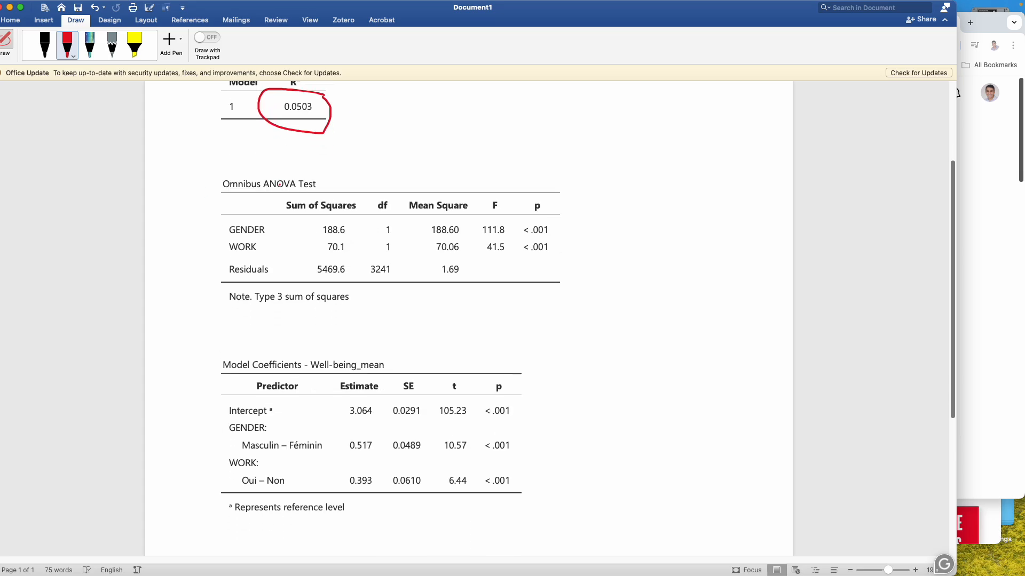
pyautogui.scroll(-2, 280, 184)
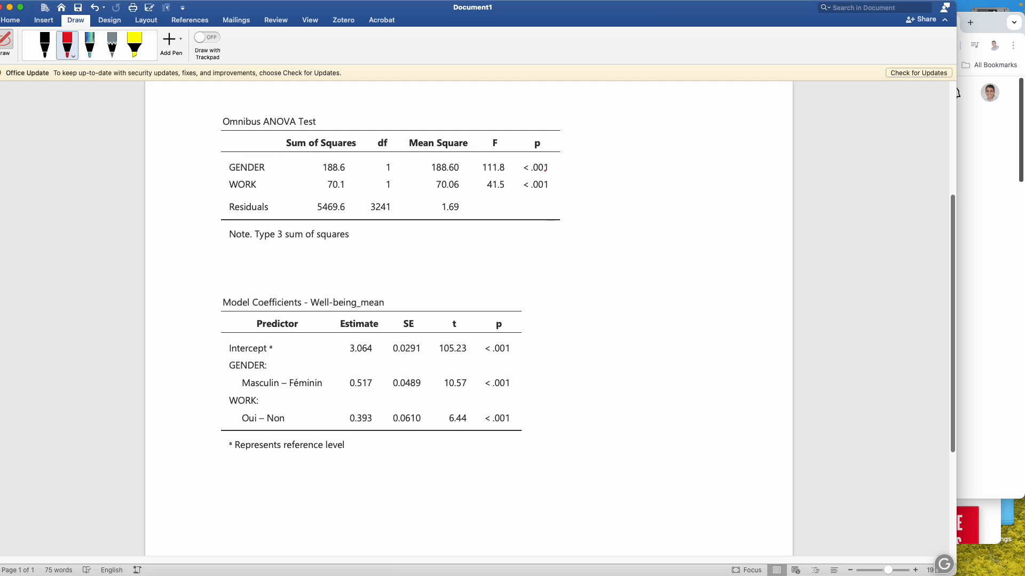
pyautogui.moveTo(517, 176); pyautogui.dragTo(549, 174)
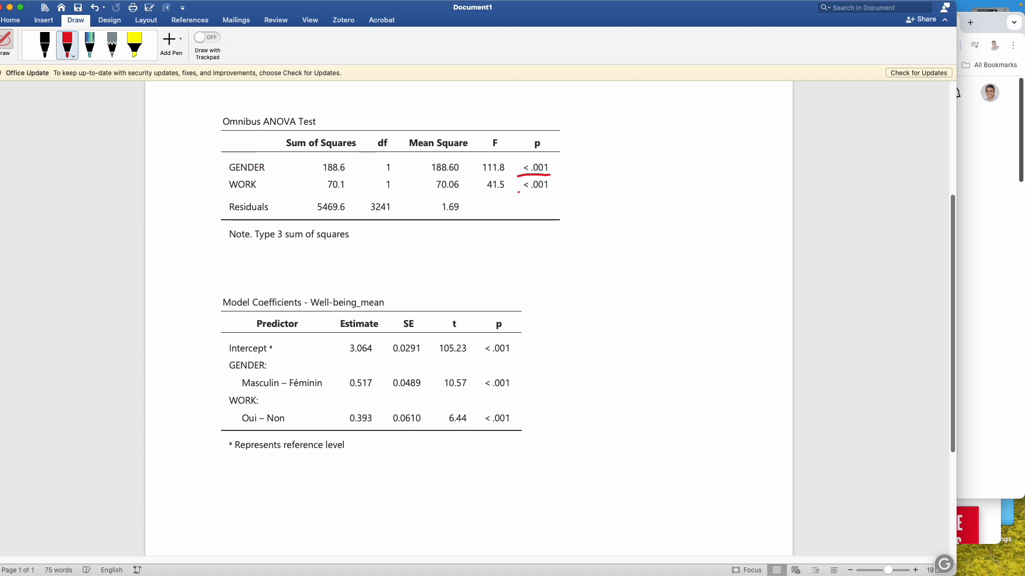
pyautogui.moveTo(518, 192); pyautogui.dragTo(557, 190)
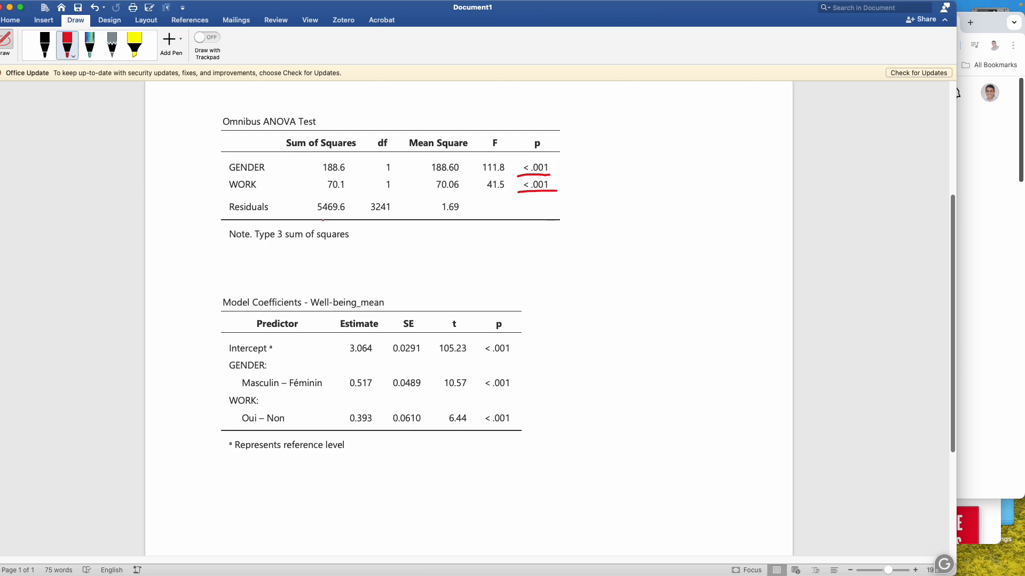
# Underline the estimate and p-value of the Masculin – Féminin row in the Model Coefficients table in red
pyautogui.scroll(-5, 313, 221)
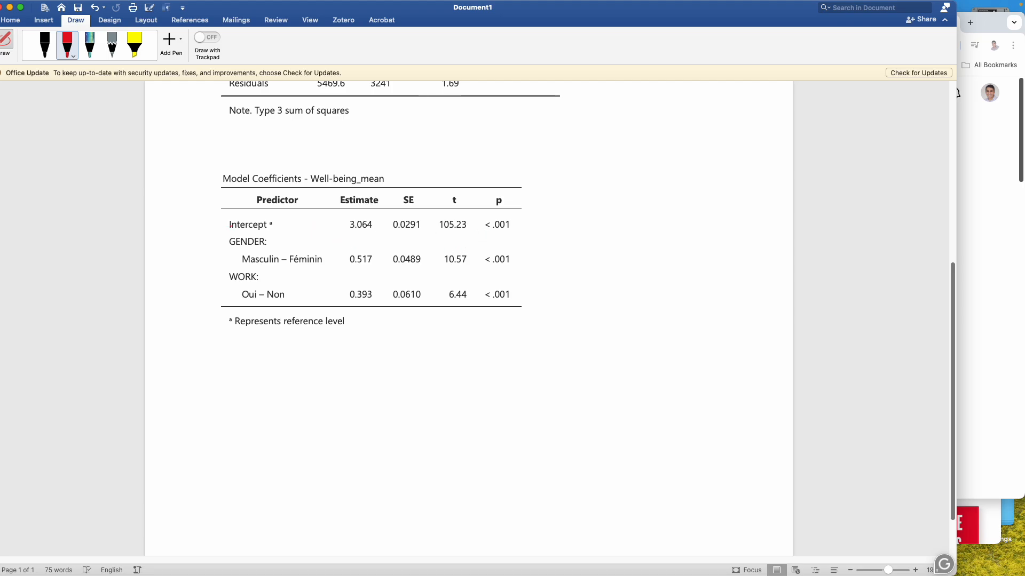
pyautogui.scroll(-2, 302, 241)
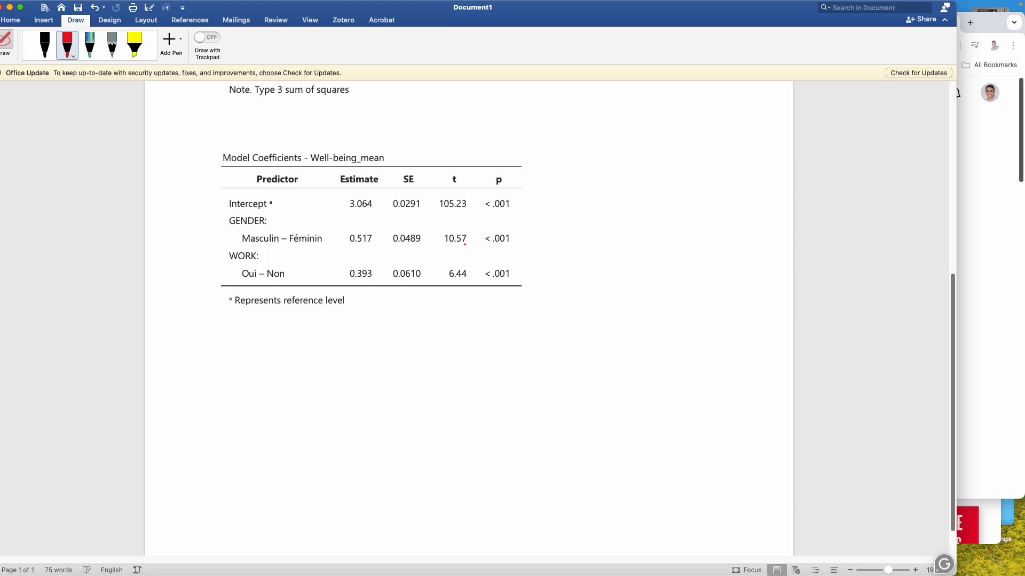
pyautogui.scroll(8, 475, 245)
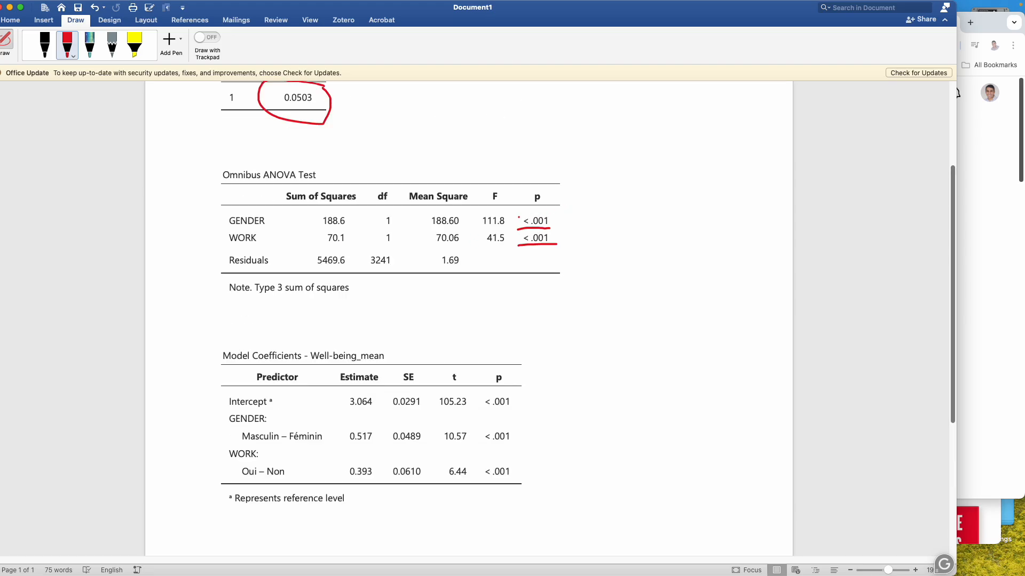
pyautogui.scroll(-5, 495, 282)
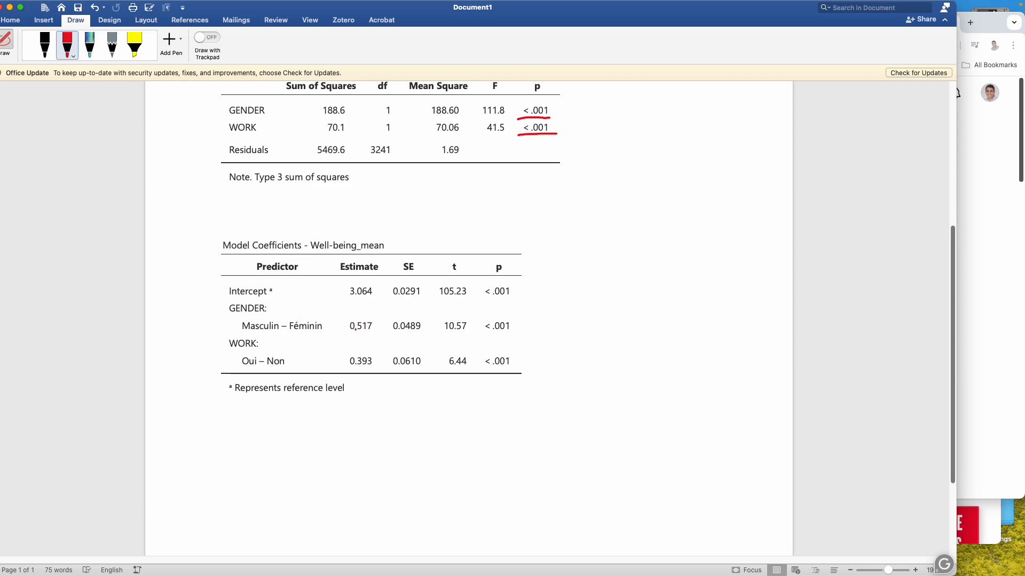
pyautogui.moveTo(347, 331); pyautogui.dragTo(375, 331)
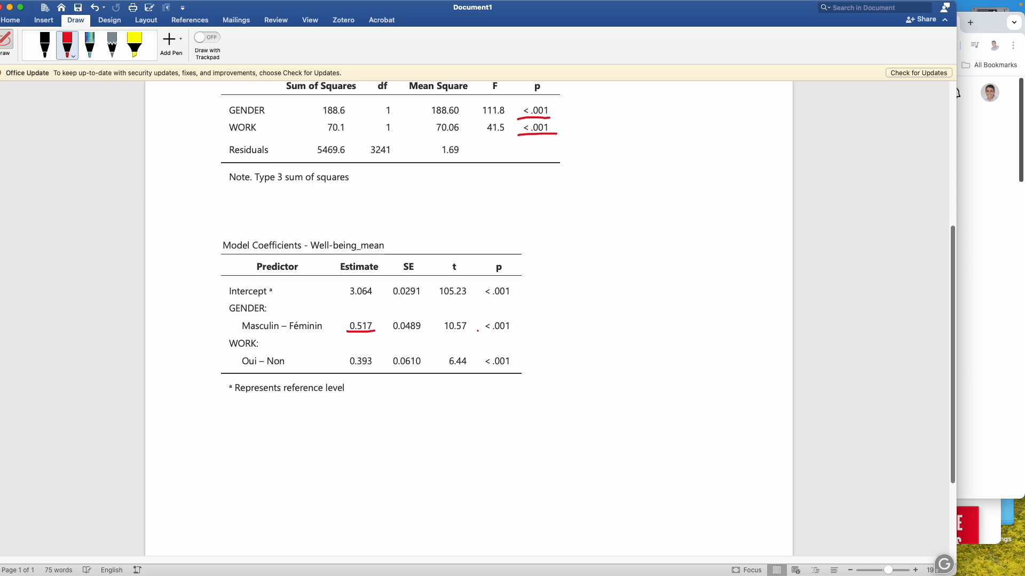
pyautogui.moveTo(477, 331); pyautogui.dragTo(532, 337)
# Underline in red the Oui and Non labels, the Estimate heading, and the p-value and estimate of the Oui – Non row
pyautogui.moveTo(243, 368); pyautogui.dragTo(260, 367)
pyautogui.moveTo(265, 369); pyautogui.dragTo(285, 368)
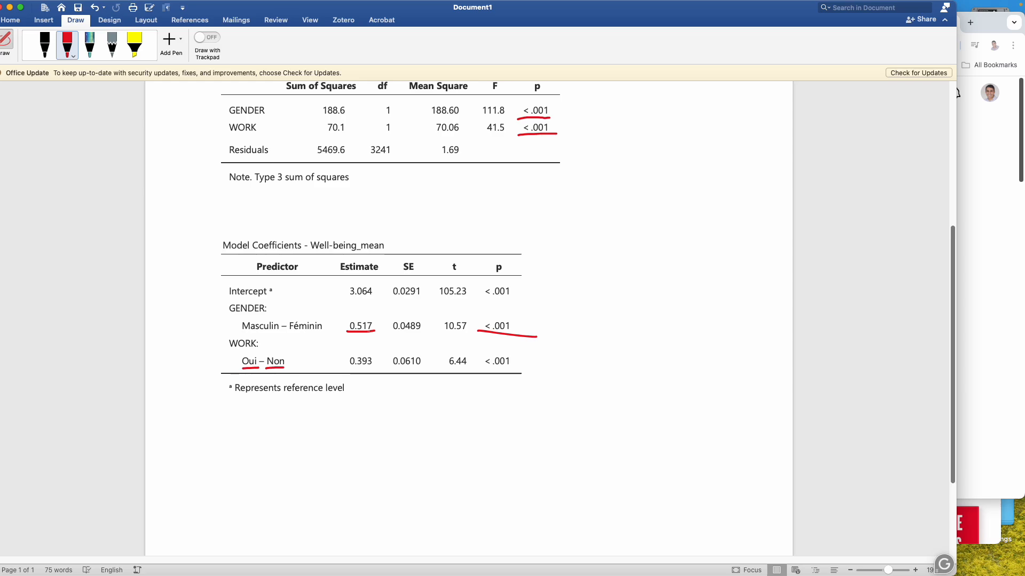
pyautogui.moveTo(341, 270); pyautogui.dragTo(376, 271)
pyautogui.scroll(-1, 366, 324)
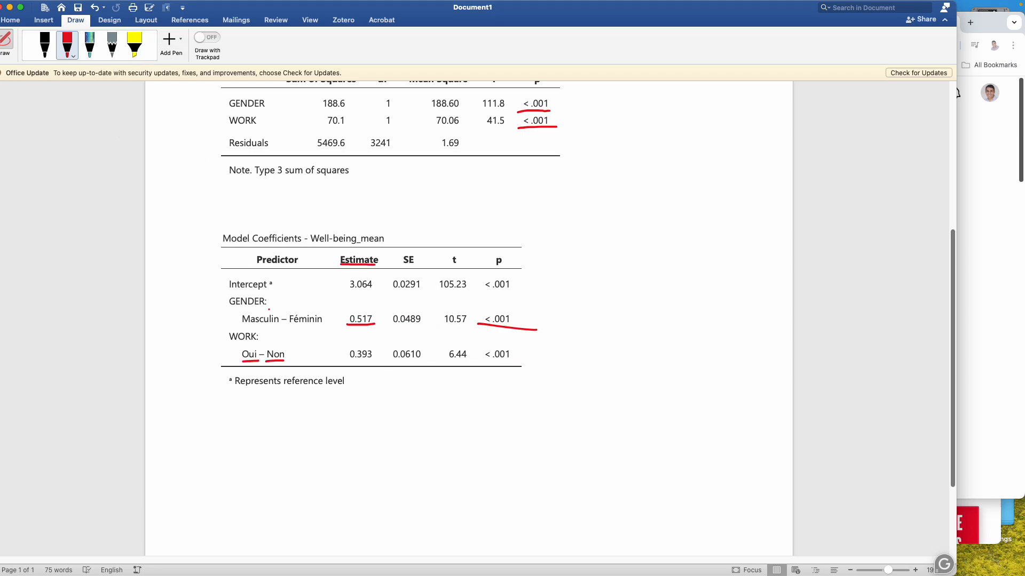
pyautogui.moveTo(482, 362); pyautogui.dragTo(534, 360)
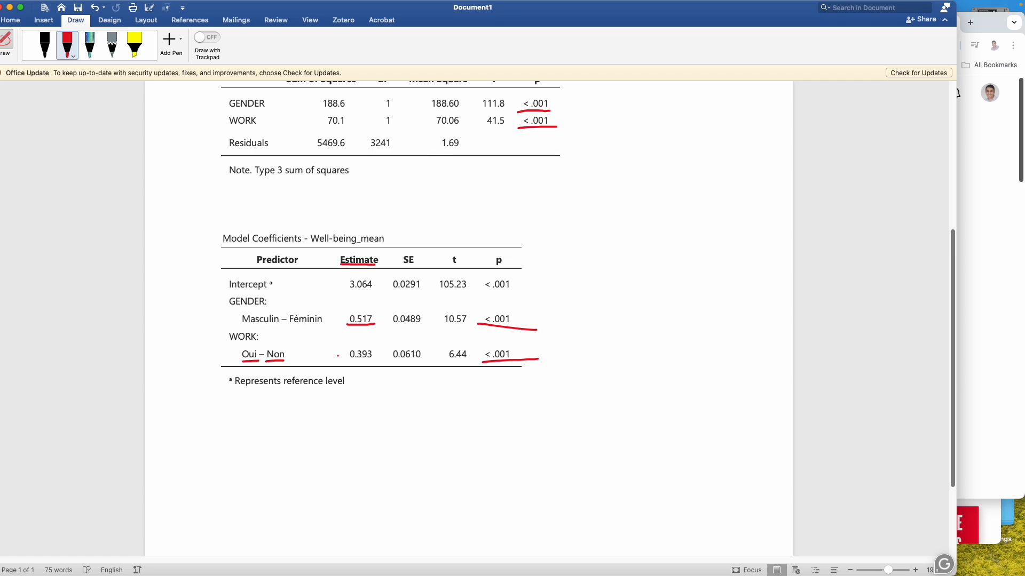
pyautogui.moveTo(343, 364); pyautogui.dragTo(372, 360)
pyautogui.scroll(10, 297, 343)
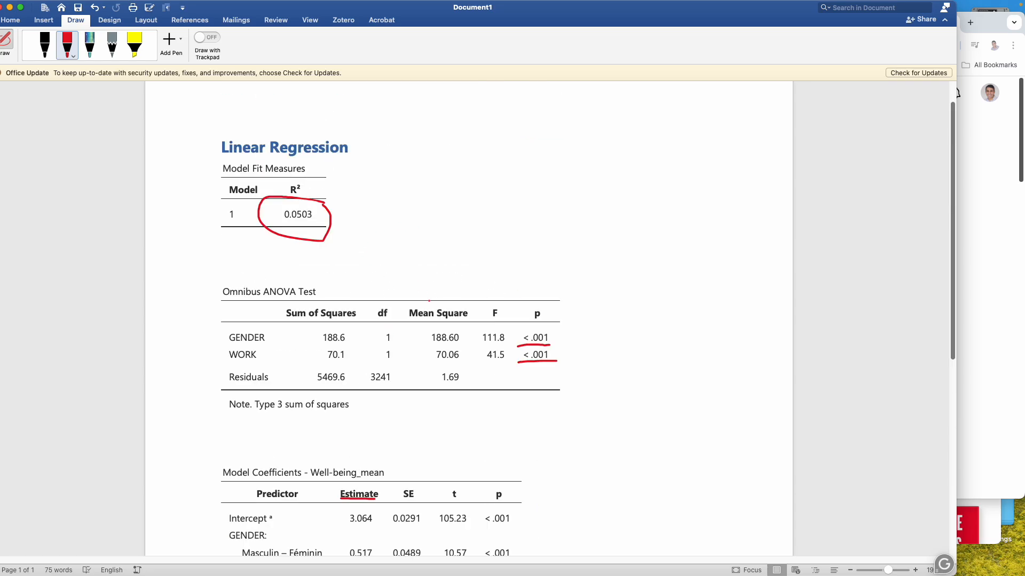
pyautogui.scroll(-1, 587, 329)
pyautogui.scroll(-1, 430, 300)
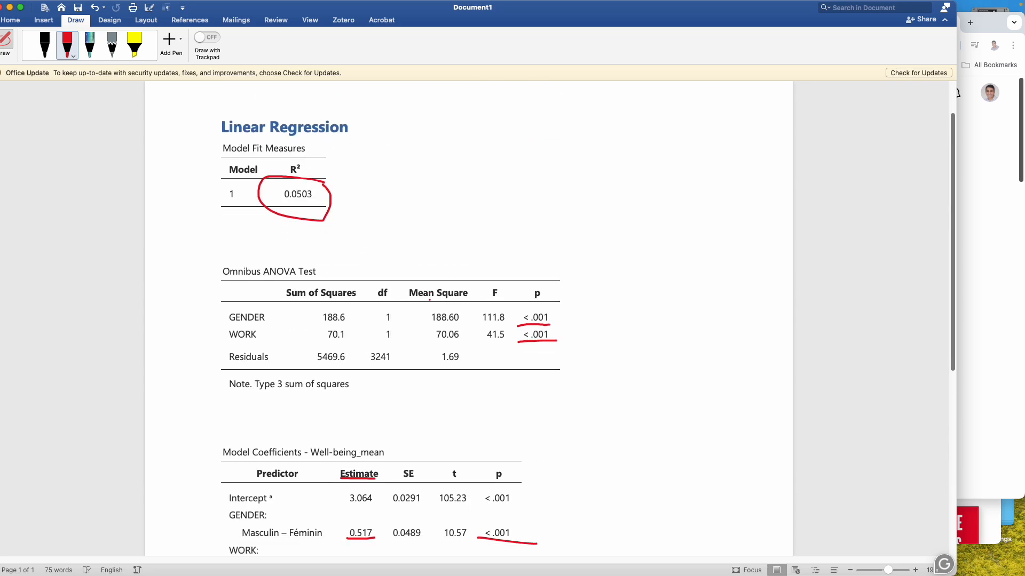